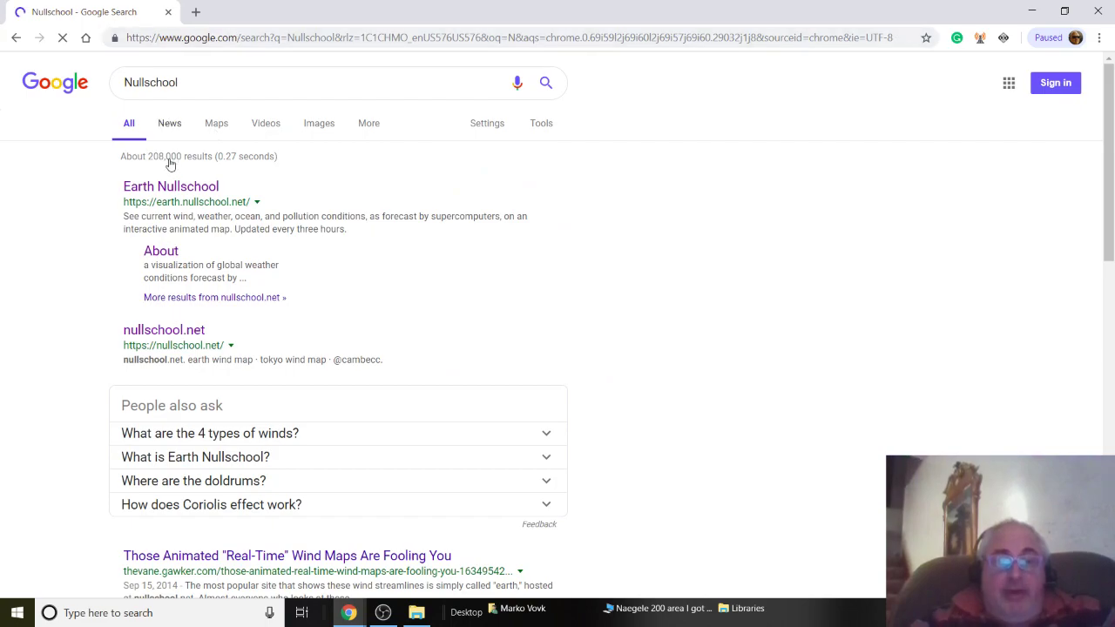
# Step: Open the Earth Nullschool site from the Google results for 'Nullschool'
pyautogui.click(198, 186)
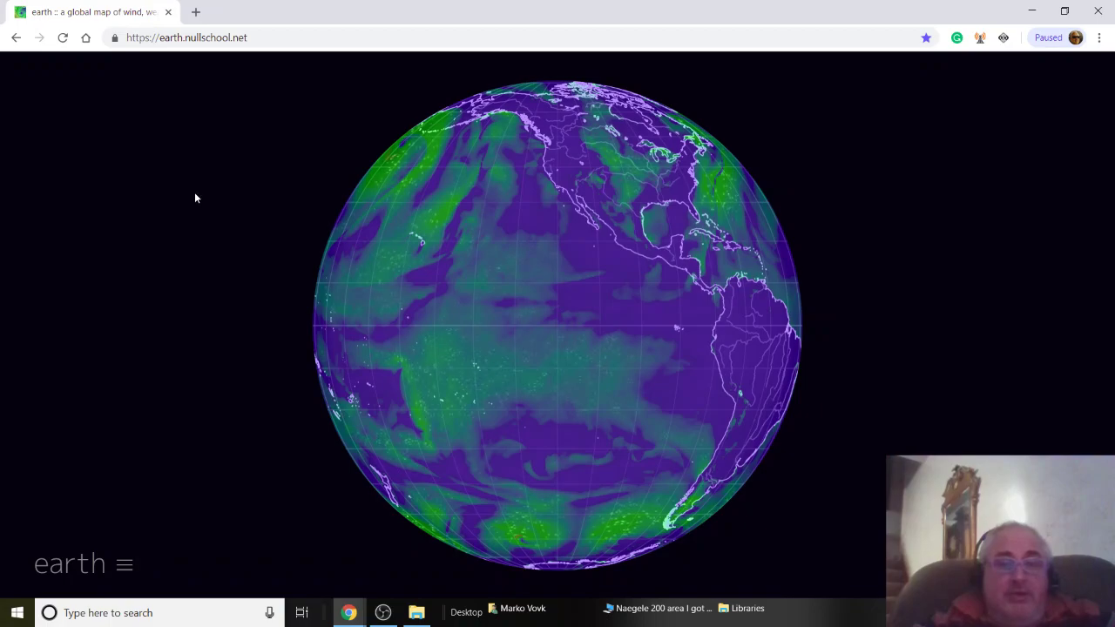
# Step: Turn the globe toward North America and the Arctic and show the Wind @ Surface settings
pyautogui.moveTo(532, 228); pyautogui.dragTo(103, 556)
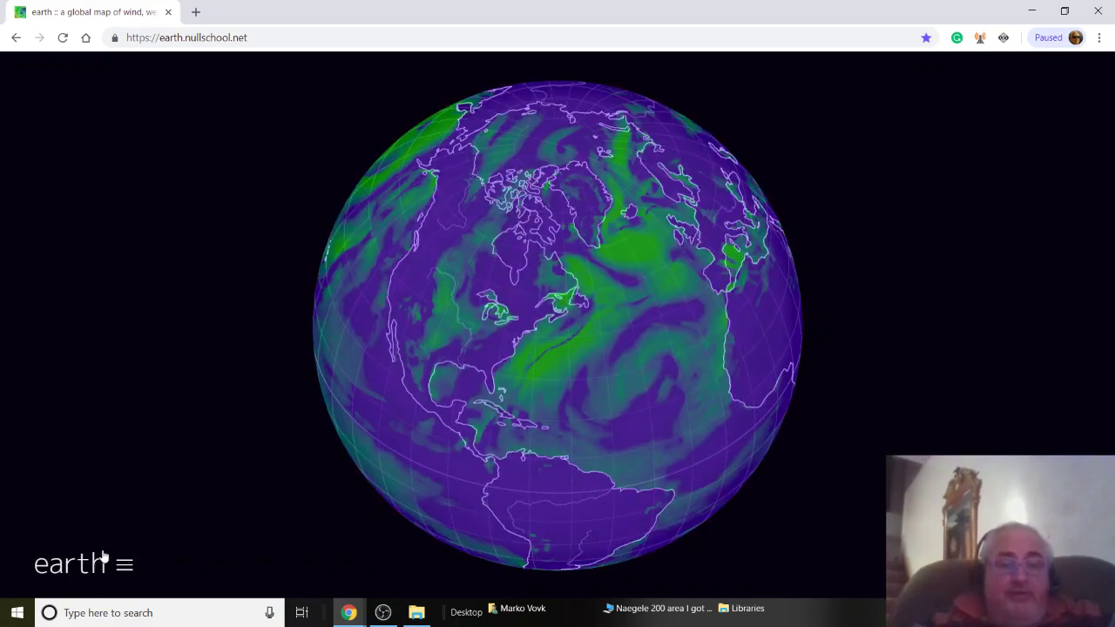
pyautogui.click(94, 565)
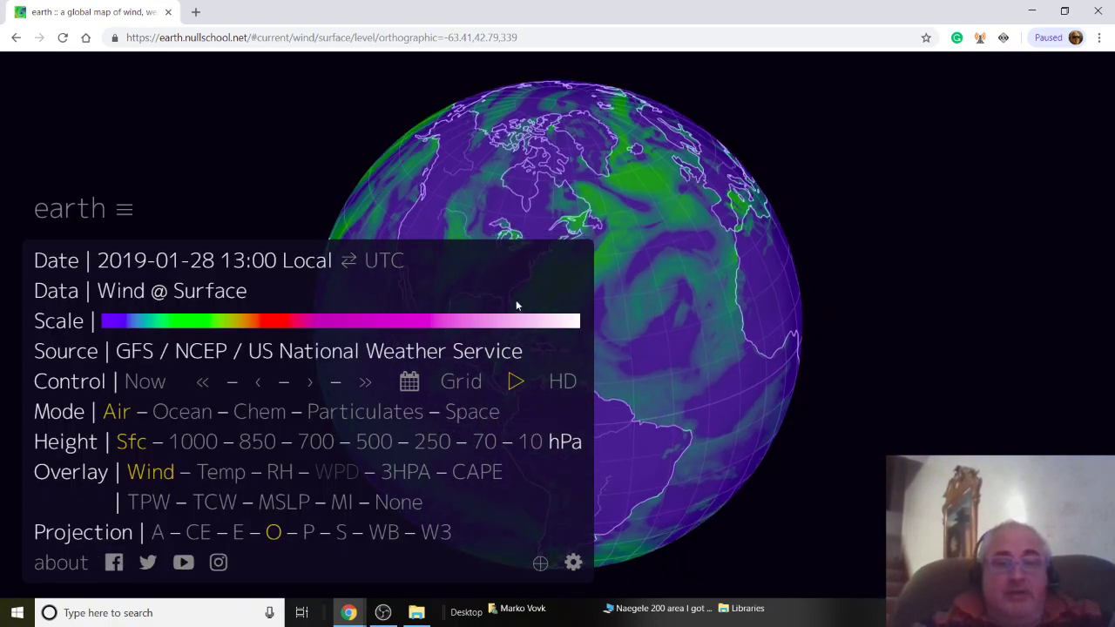
pyautogui.moveTo(522, 301); pyautogui.dragTo(436, 386)
pyautogui.click(417, 391)
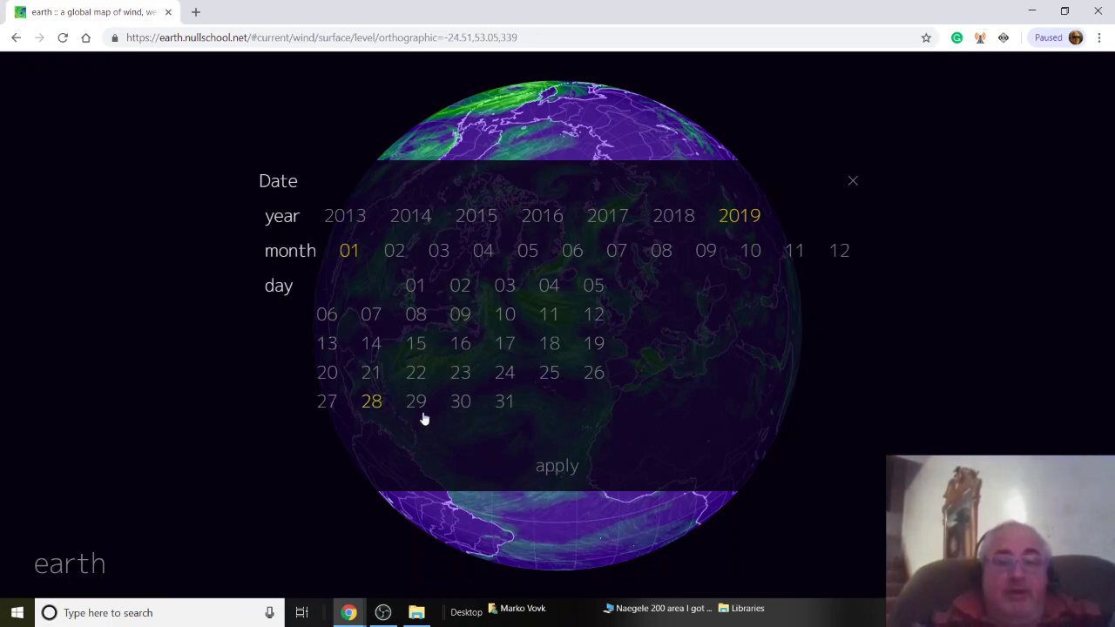
pyautogui.click(555, 465)
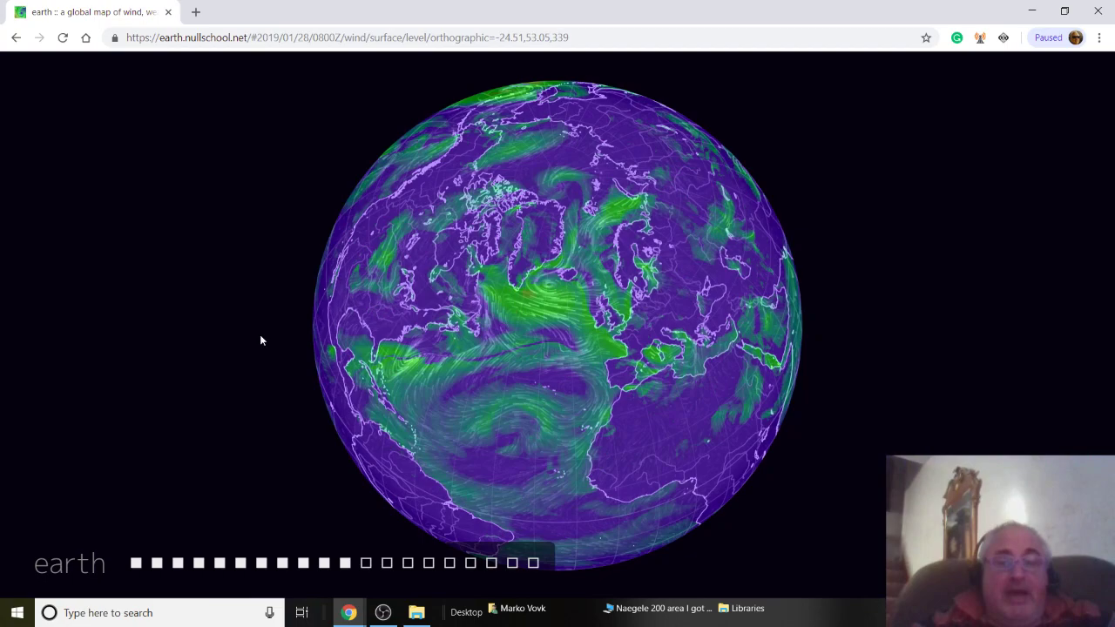
pyautogui.moveTo(435, 287); pyautogui.dragTo(688, 272)
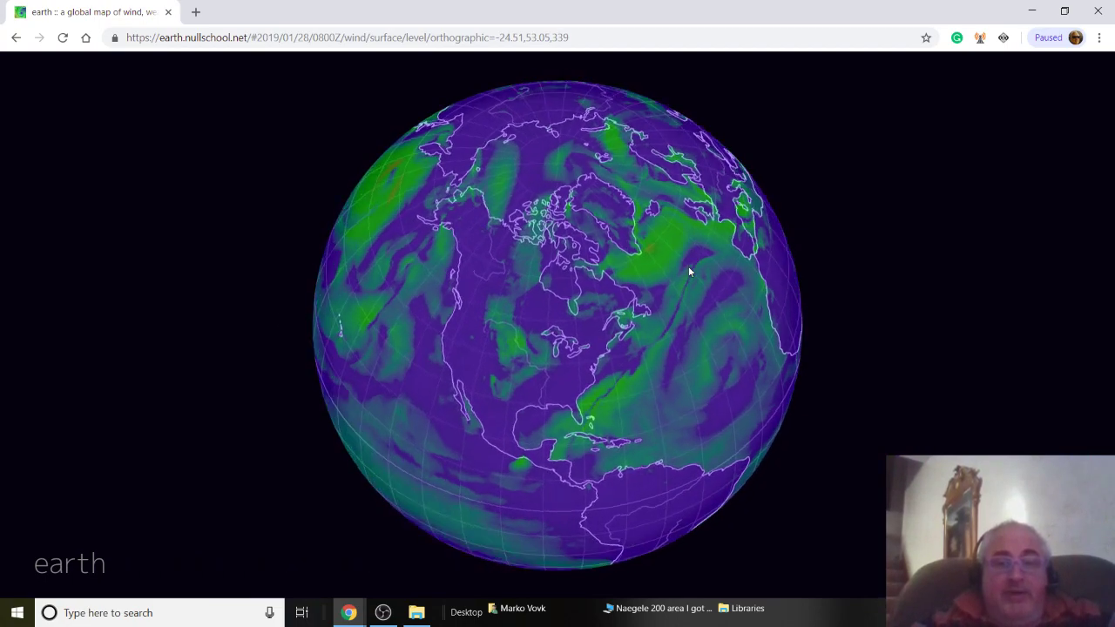
pyautogui.moveTo(522, 319); pyautogui.dragTo(748, 224)
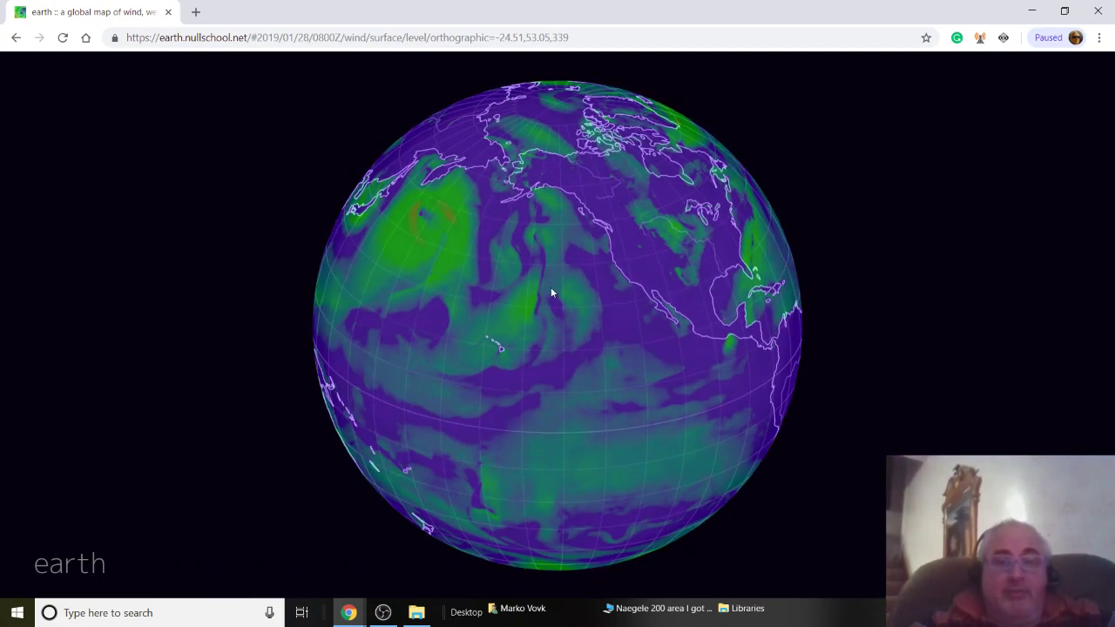
pyautogui.moveTo(466, 307)
pyautogui.mouseDown()
pyautogui.moveTo(404, 299)
pyautogui.moveTo(464, 320)
pyautogui.mouseUp()
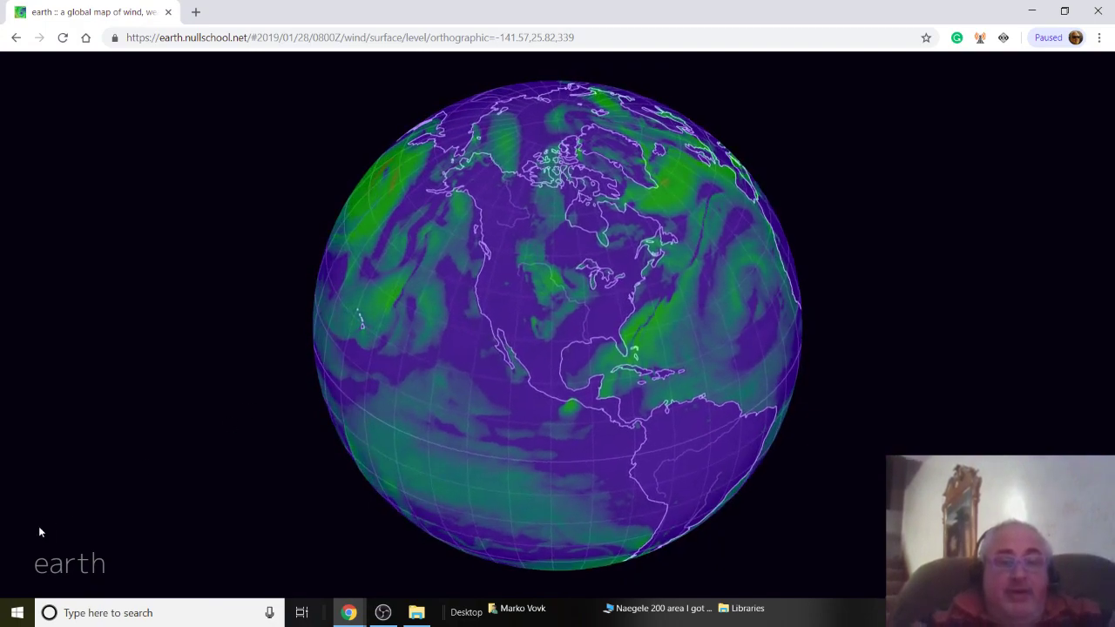
pyautogui.click(44, 562)
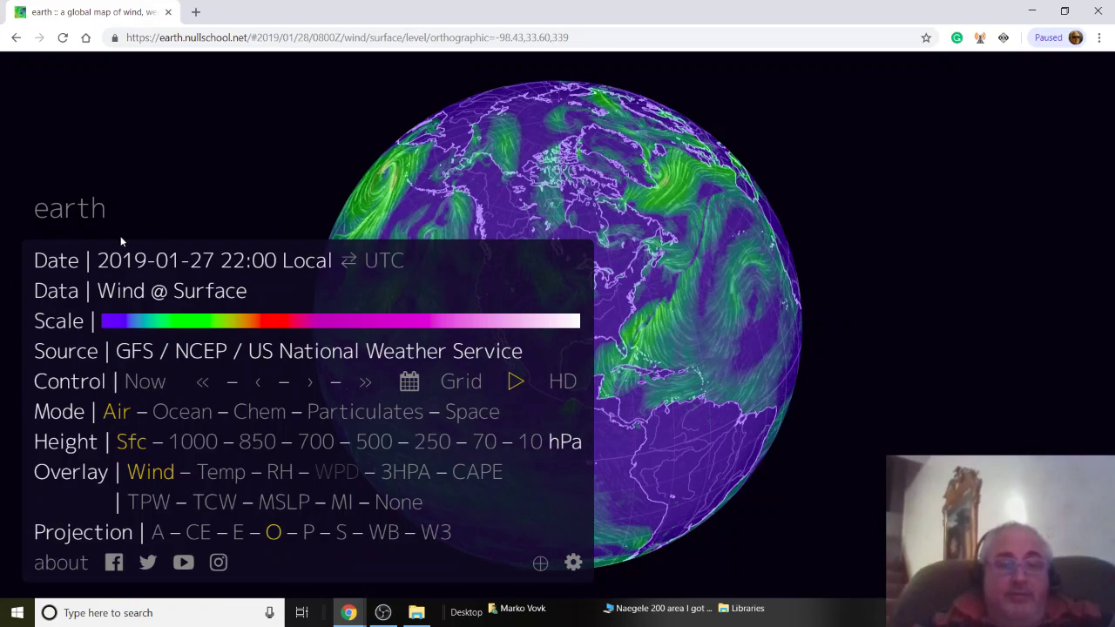
# Step: Show the Dust Extinction overlay, read 0.0127 τ at 76.97° N, 99.17° W, then face Africa
pyautogui.click(342, 415)
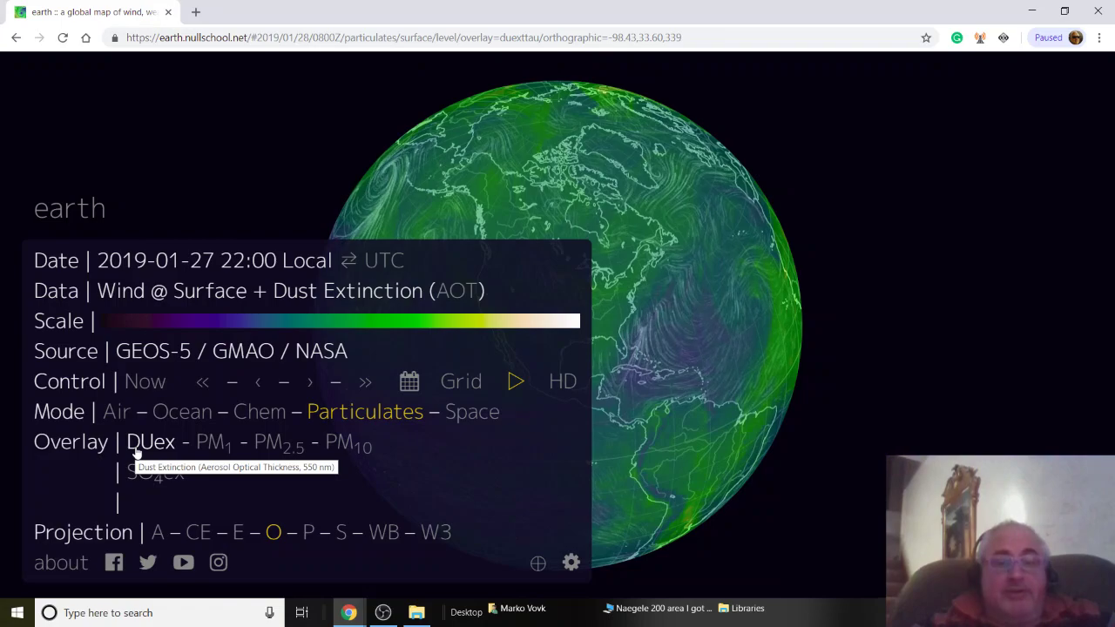
pyautogui.click(555, 157)
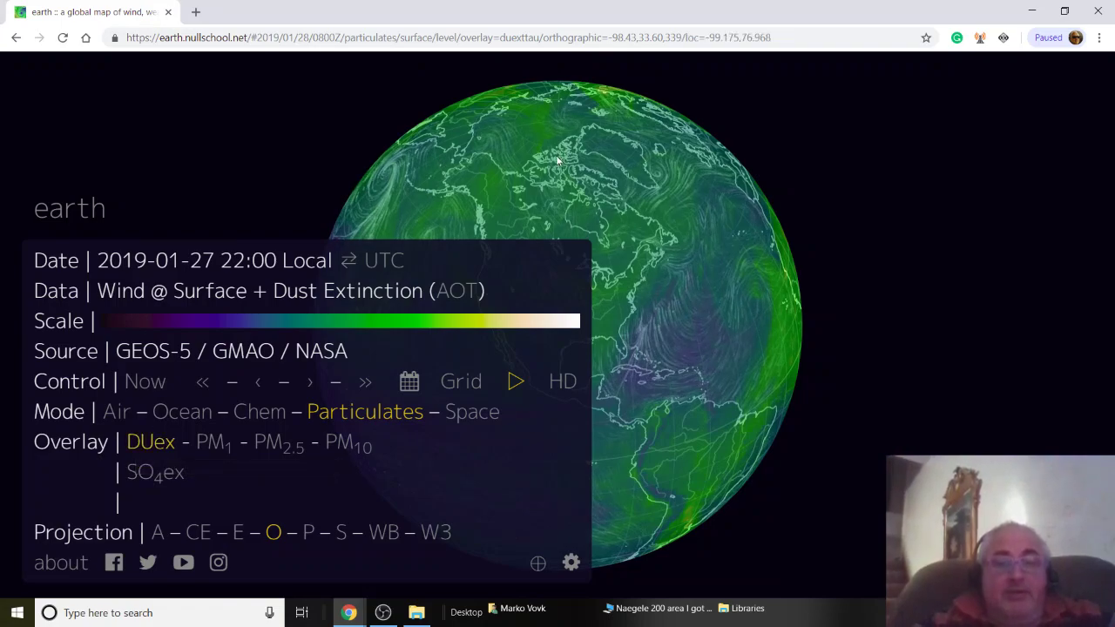
pyautogui.click(81, 219)
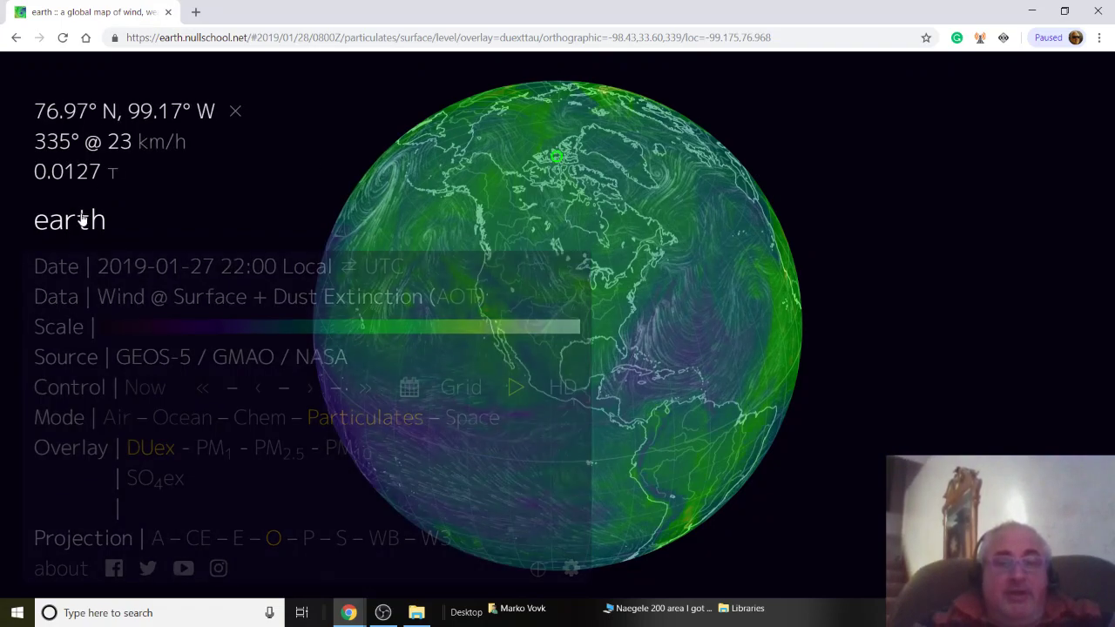
pyautogui.moveTo(563, 228); pyautogui.dragTo(613, 250)
pyautogui.moveTo(539, 237); pyautogui.dragTo(509, 196)
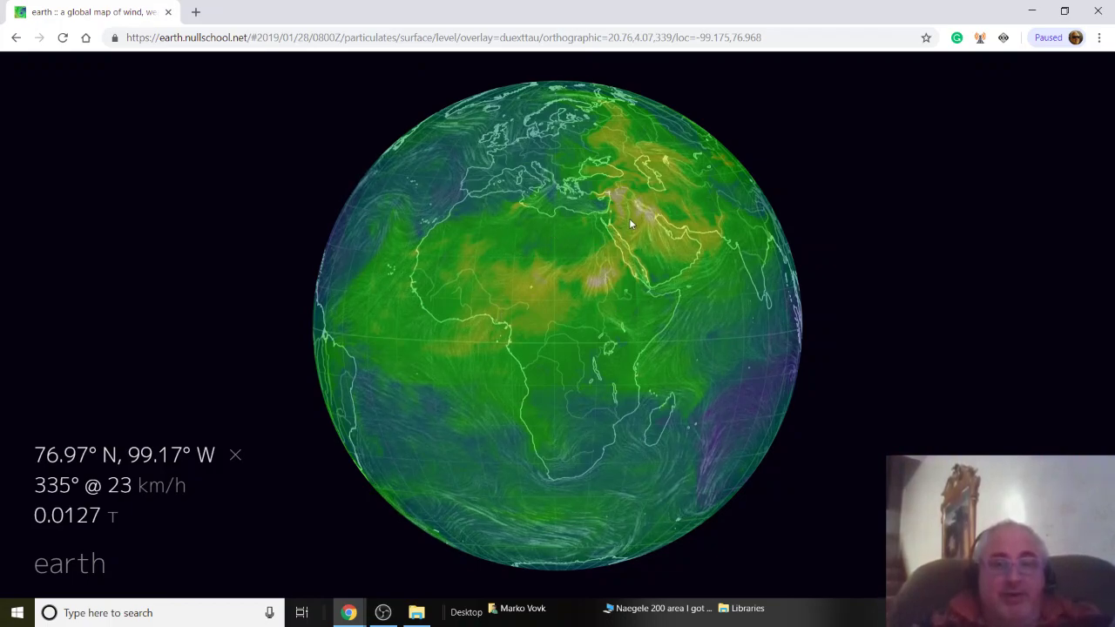
# Step: Read dust extinction over Sudan, Angola and the Sahara (0.0210 τ at 22.96° N, 14.70° E)
pyautogui.click(599, 281)
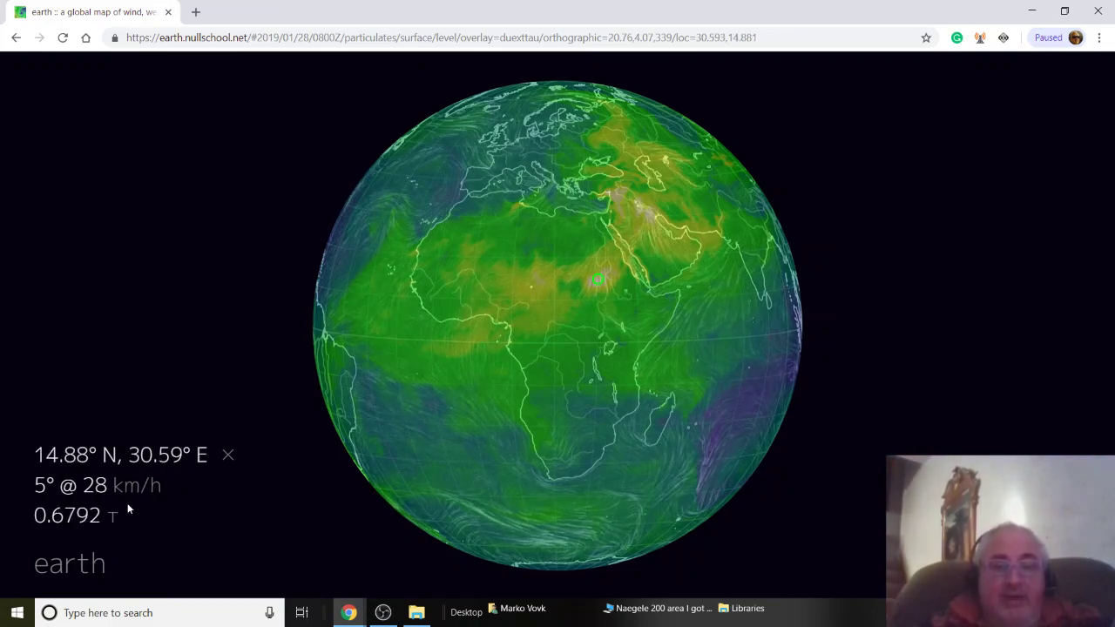
pyautogui.click(555, 397)
pyautogui.click(533, 246)
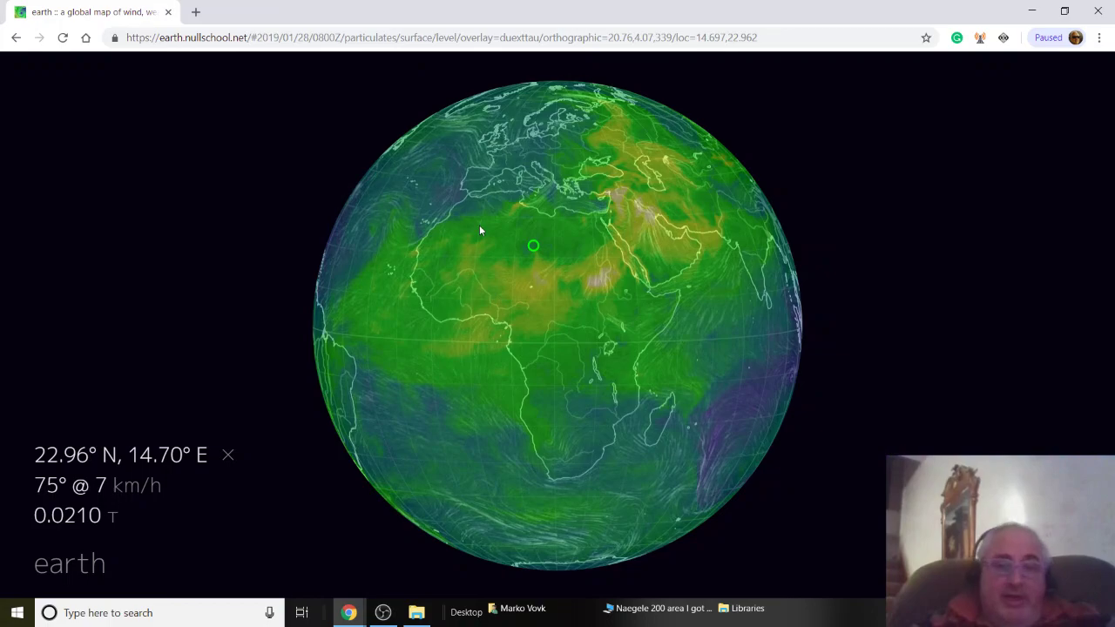
pyautogui.moveTo(632, 288); pyautogui.dragTo(571, 244)
pyautogui.moveTo(459, 224)
pyautogui.mouseDown()
pyautogui.moveTo(500, 267)
pyautogui.moveTo(498, 286)
pyautogui.mouseUp()
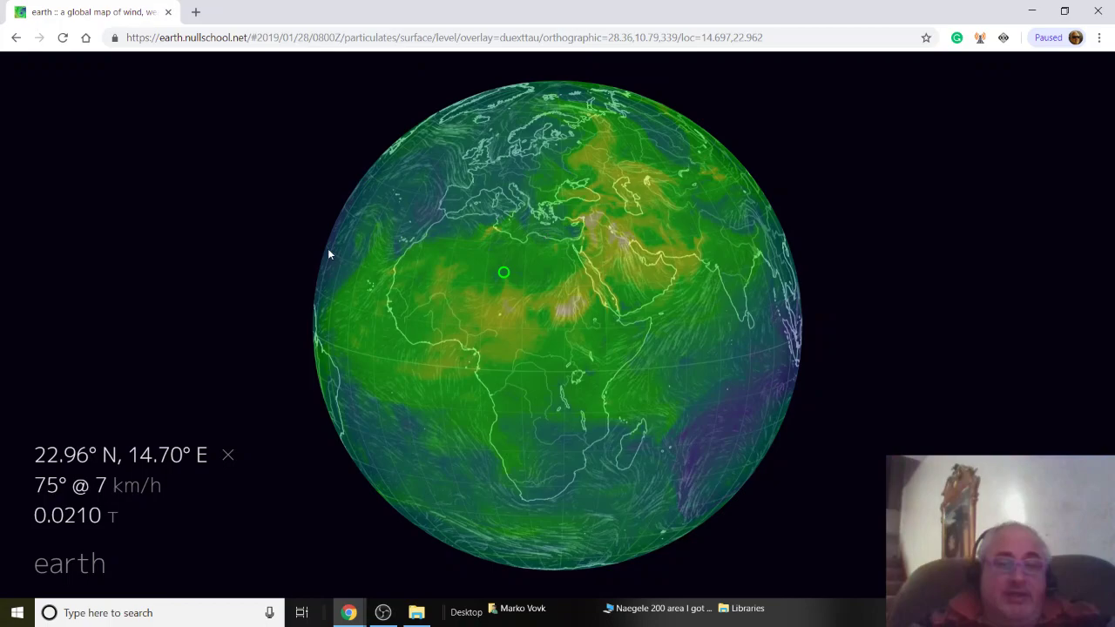
# Step: Sweep the globe across Asia, Australia and the North Pacific, then reopen the settings menu
pyautogui.moveTo(623, 235)
pyautogui.mouseDown()
pyautogui.moveTo(465, 242)
pyautogui.moveTo(440, 222)
pyautogui.mouseUp()
pyautogui.moveTo(623, 299); pyautogui.dragTo(436, 193)
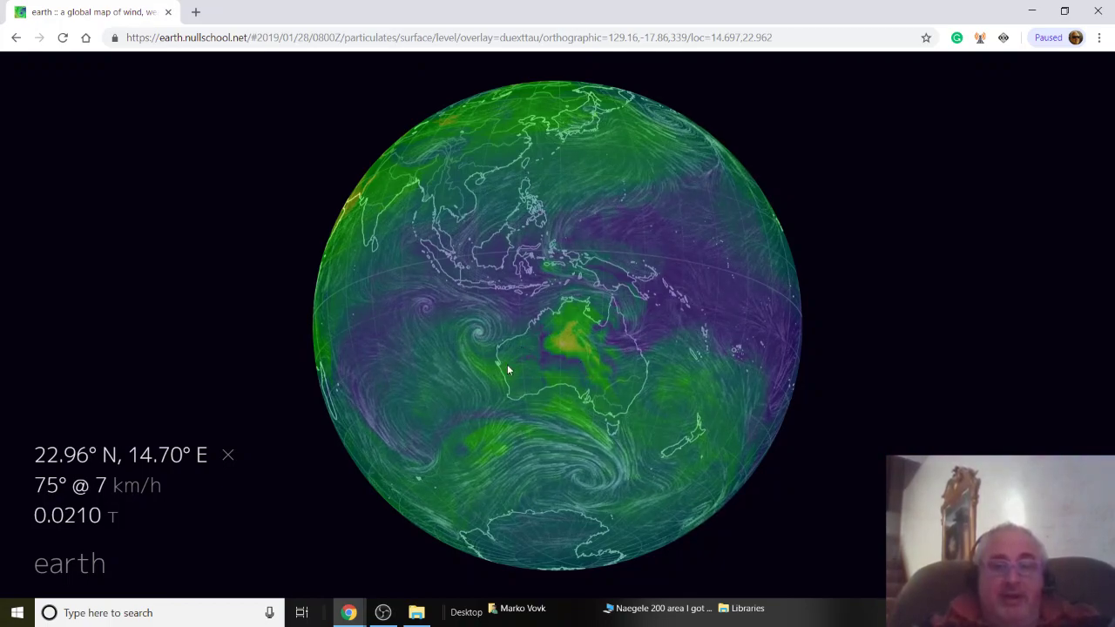
pyautogui.moveTo(602, 239); pyautogui.dragTo(324, 501)
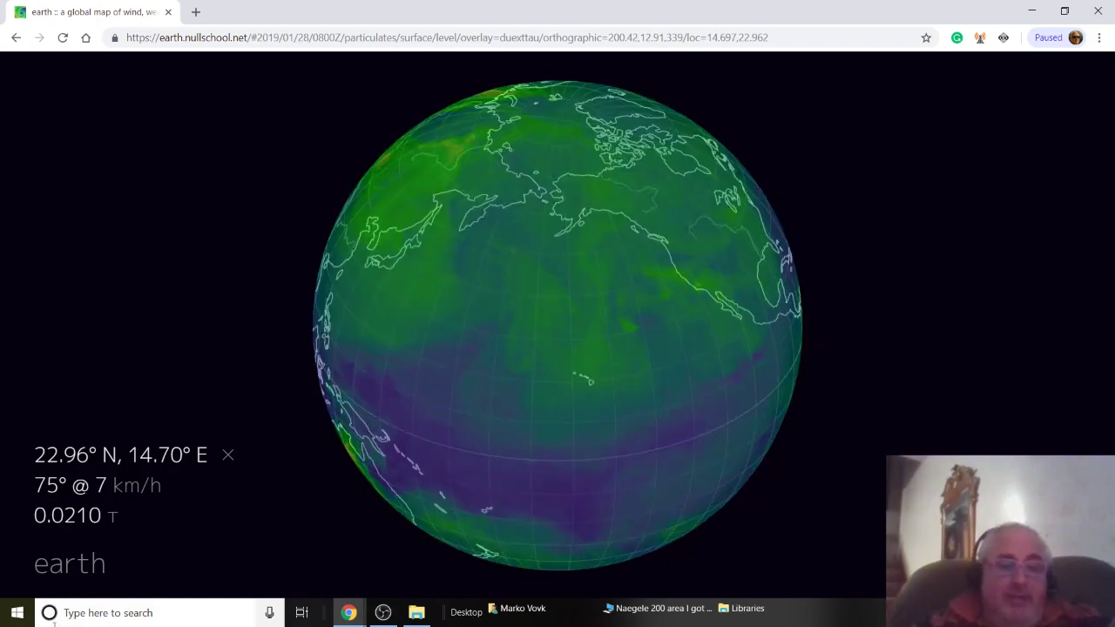
pyautogui.doubleClick(63, 564)
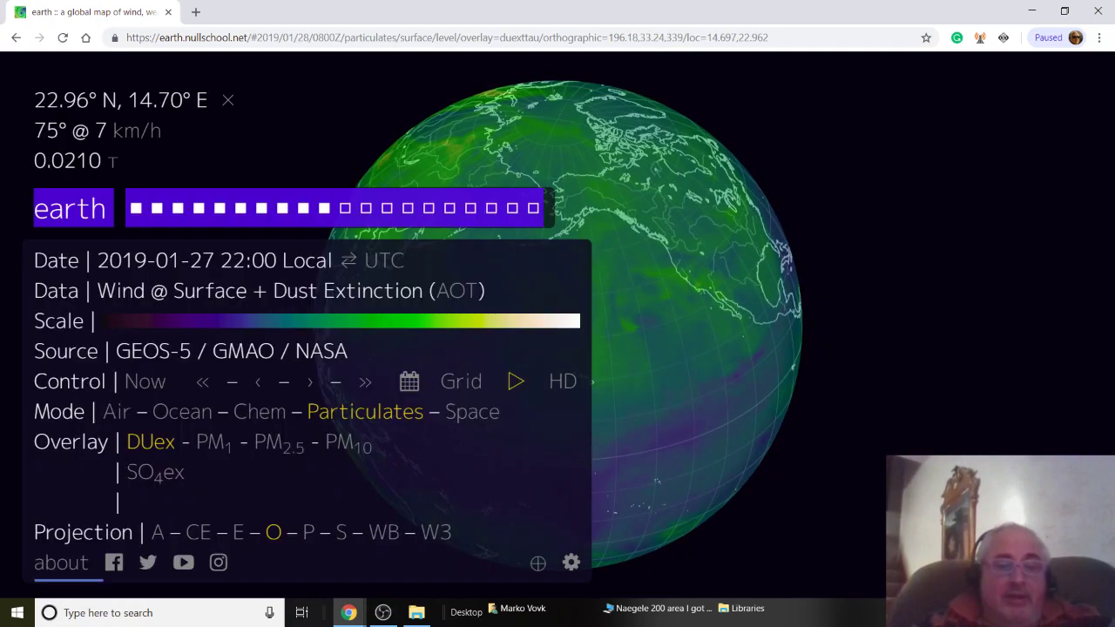
pyautogui.click(371, 425)
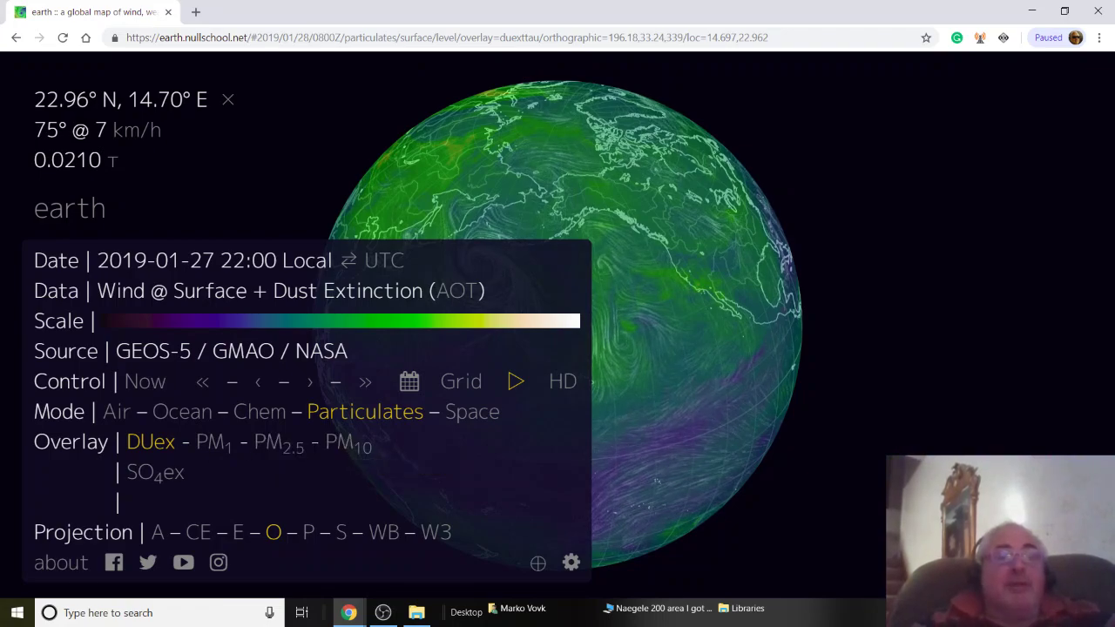
# Step: Switch the overlay to PM10 and close the settings menu
pyautogui.click(354, 446)
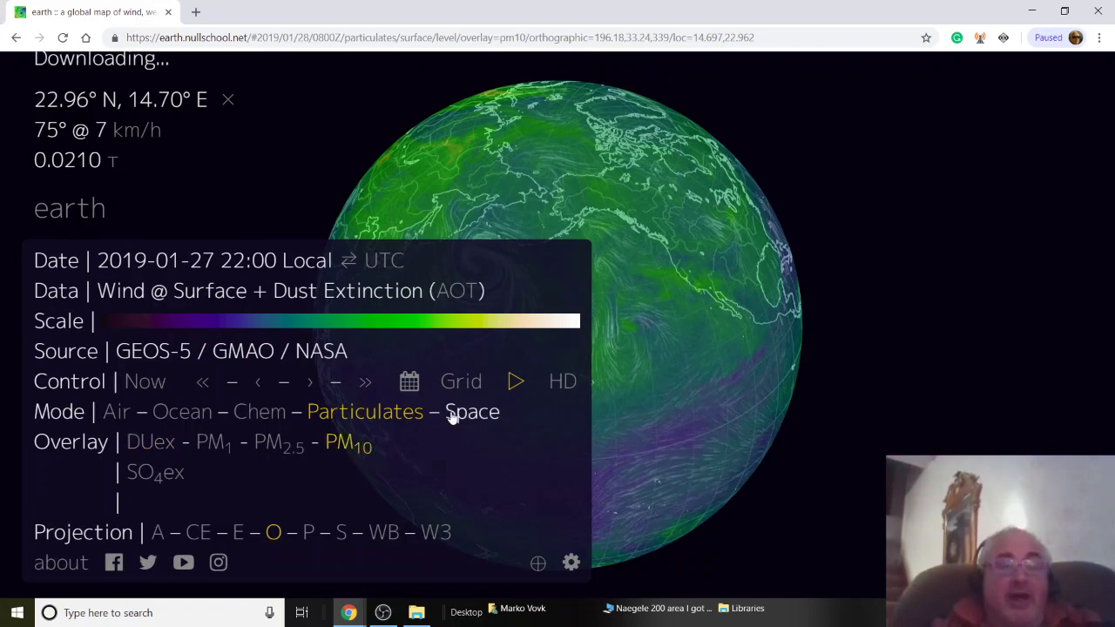
pyautogui.click(88, 213)
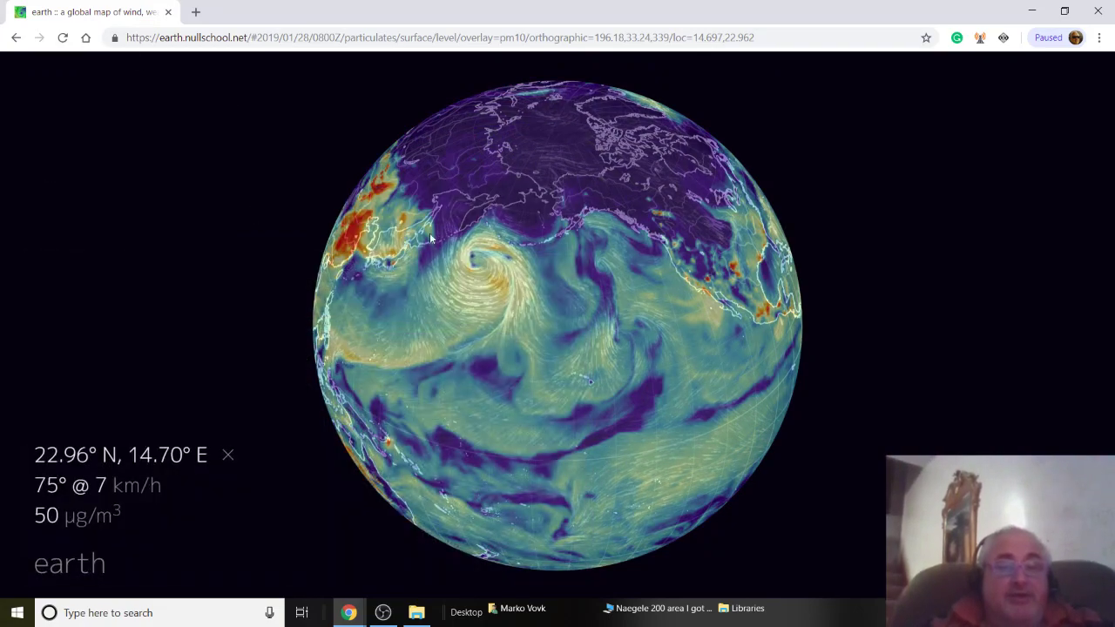
pyautogui.moveTo(592, 272); pyautogui.dragTo(447, 299)
# Step: Sweep across Asia, Africa and the Americas and read PM10 off Peru (10 µg/m³)
pyautogui.moveTo(619, 300); pyautogui.dragTo(746, 219)
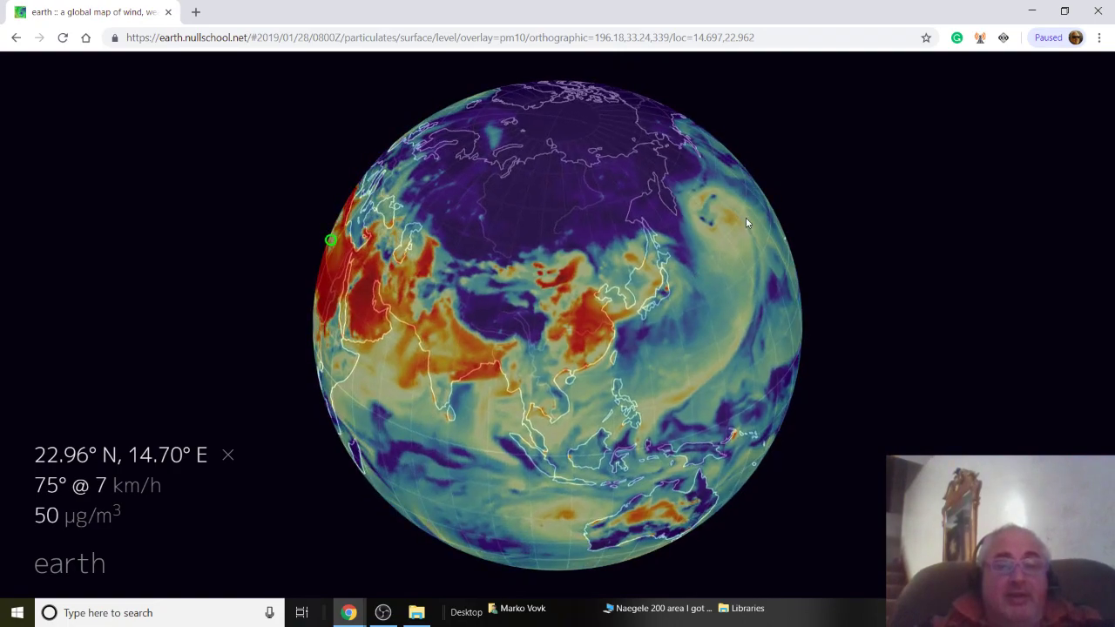
pyautogui.moveTo(567, 249); pyautogui.dragTo(731, 262)
pyautogui.moveTo(601, 278); pyautogui.dragTo(566, 283)
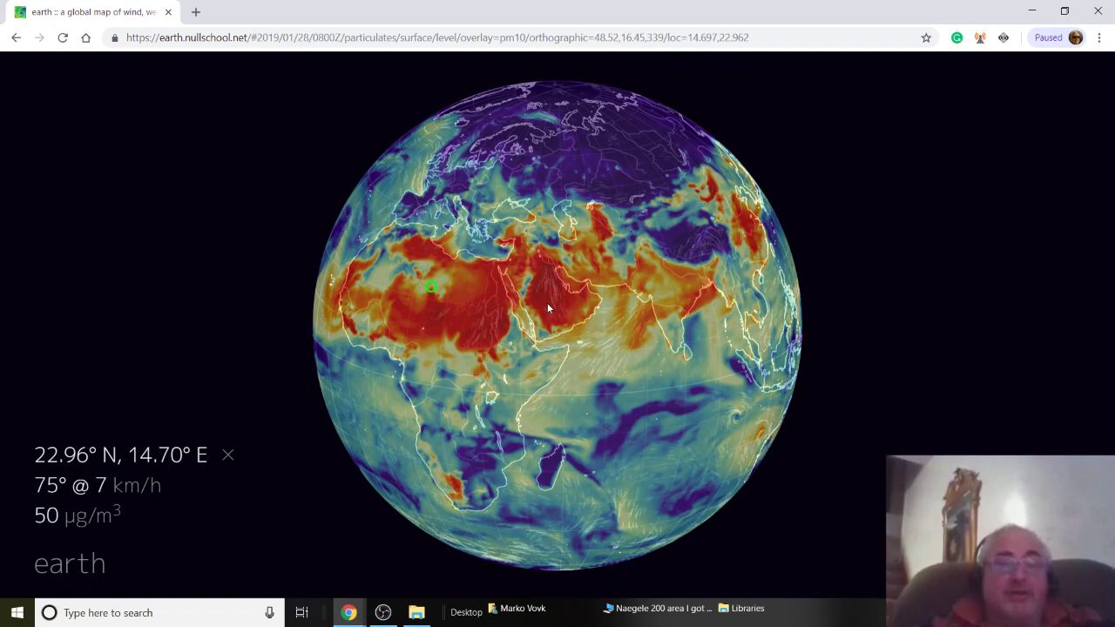
pyautogui.moveTo(710, 300); pyautogui.dragTo(558, 311)
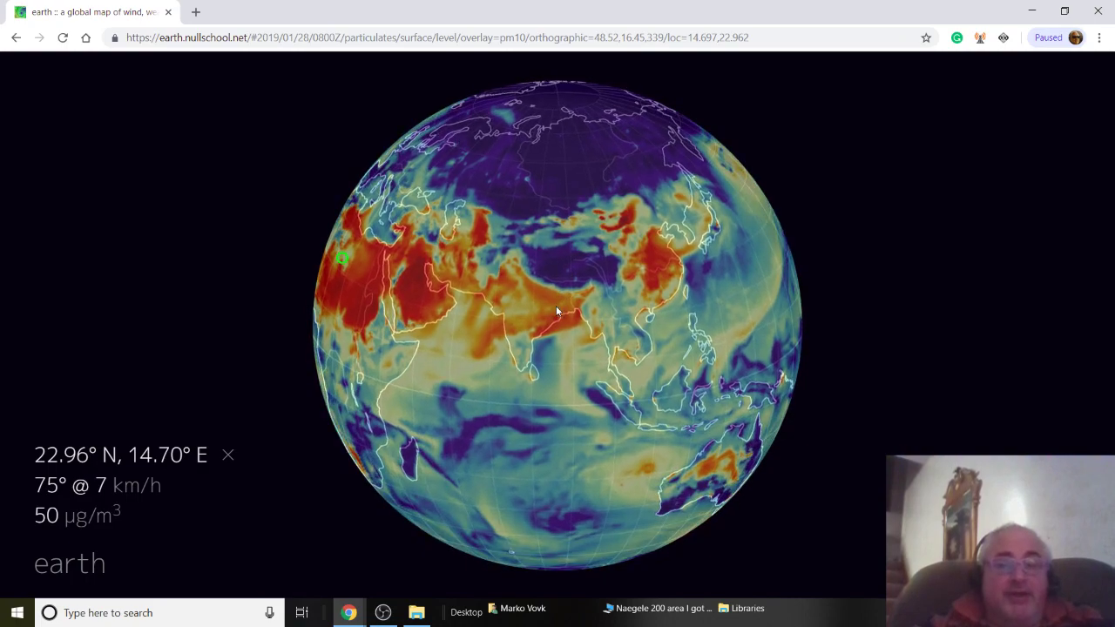
pyautogui.moveTo(252, 296); pyautogui.dragTo(443, 297)
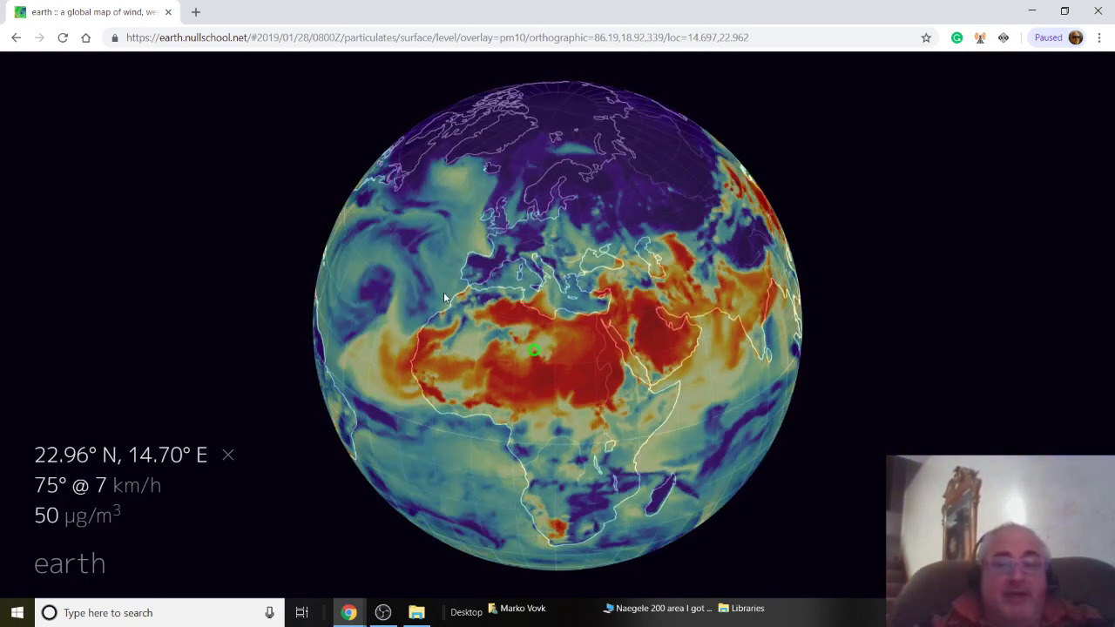
pyautogui.moveTo(570, 301); pyautogui.dragTo(671, 242)
pyautogui.moveTo(485, 256)
pyautogui.mouseDown()
pyautogui.moveTo(590, 307)
pyautogui.moveTo(682, 315)
pyautogui.moveTo(695, 267)
pyautogui.mouseUp()
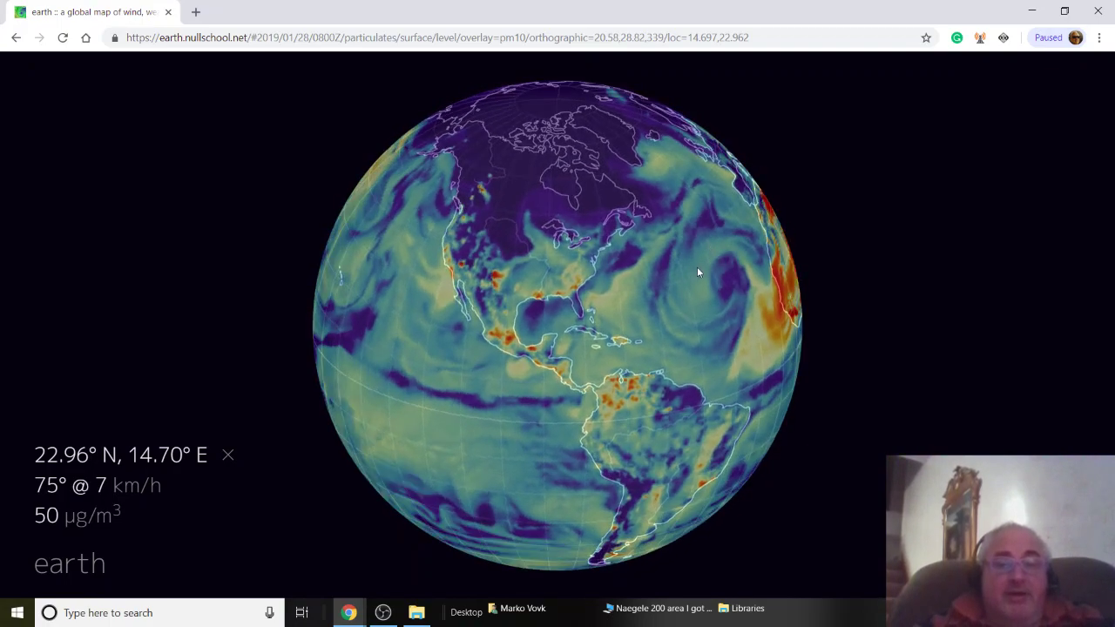
pyautogui.click(613, 463)
# Step: Centre the North Pole and read the PM10 level at a New Mexico hotspot
pyautogui.rightClick(615, 287)
pyautogui.press('Escape')
pyautogui.moveTo(458, 363); pyautogui.dragTo(535, 202)
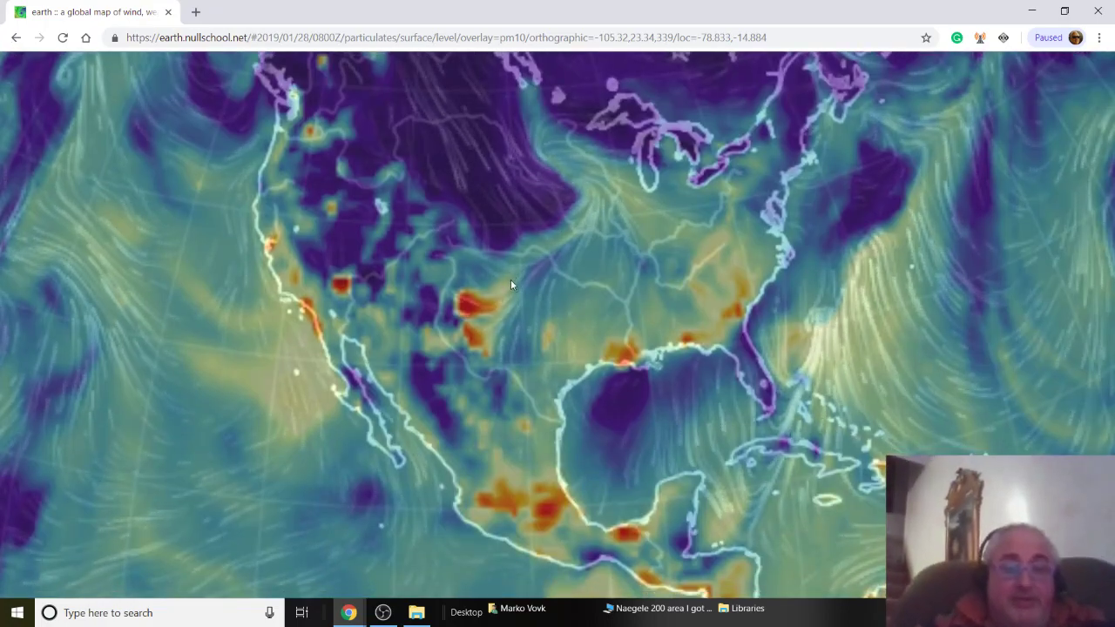
pyautogui.click(474, 305)
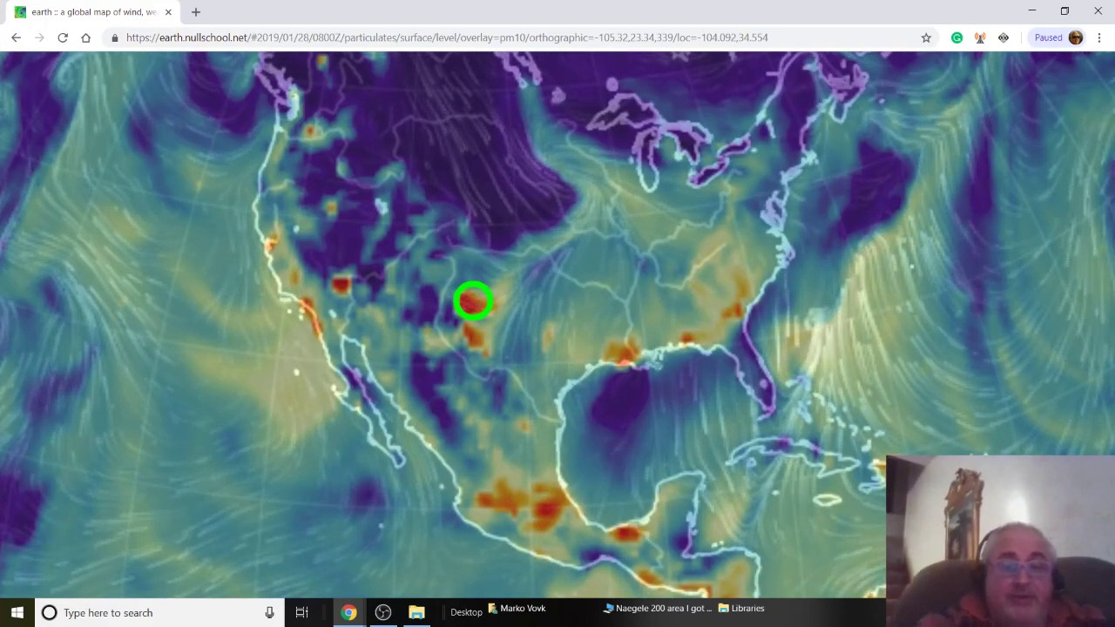
pyautogui.moveTo(474, 305); pyautogui.dragTo(1094, 246)
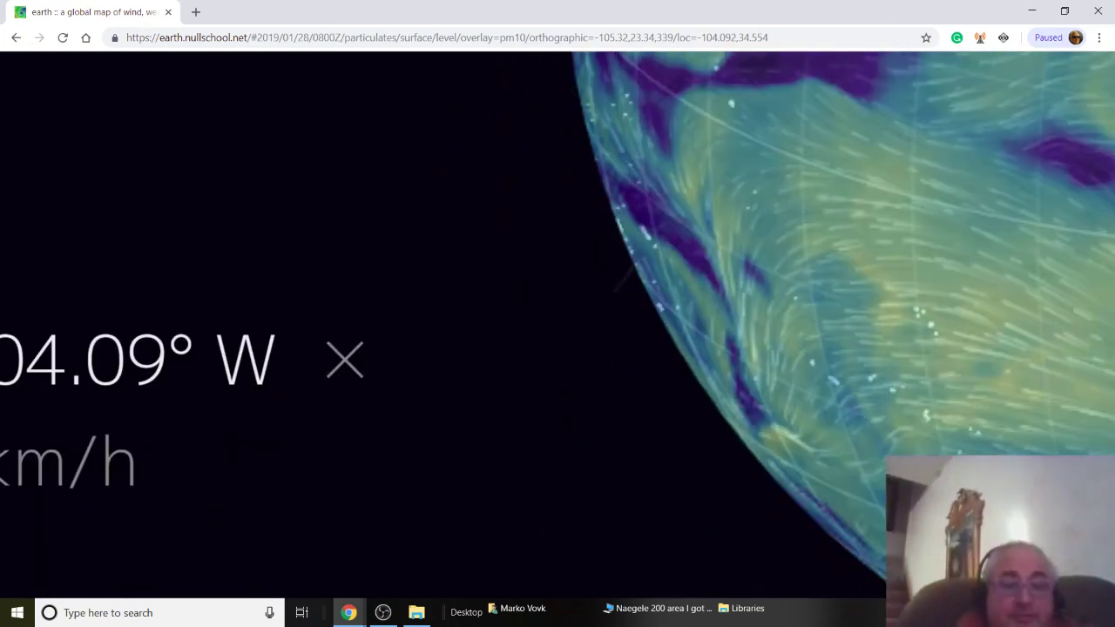
pyautogui.doubleClick(23, 273)
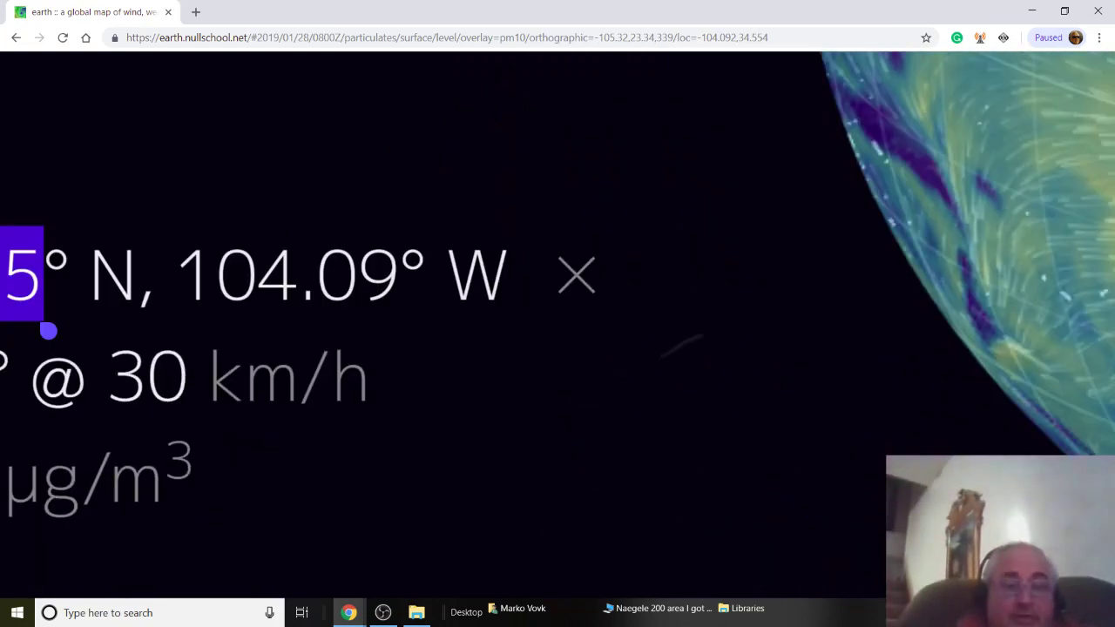
pyautogui.hscroll(4, 456, 298)
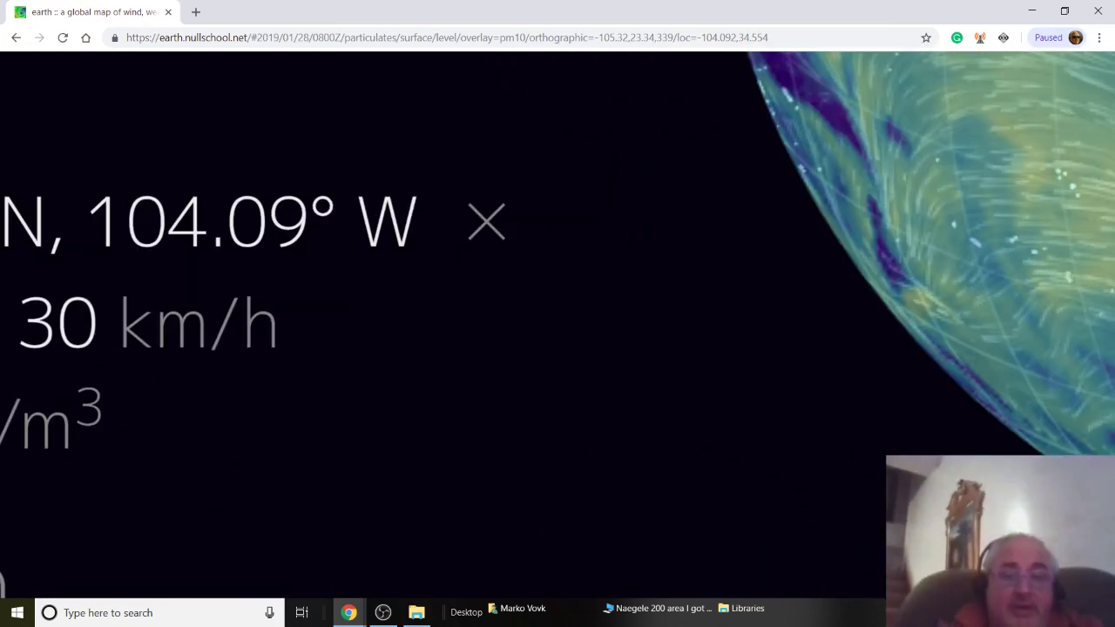
# Step: Go back twice in the browser to return to the zoomed-out North America globe
pyautogui.rightClick(457, 293)
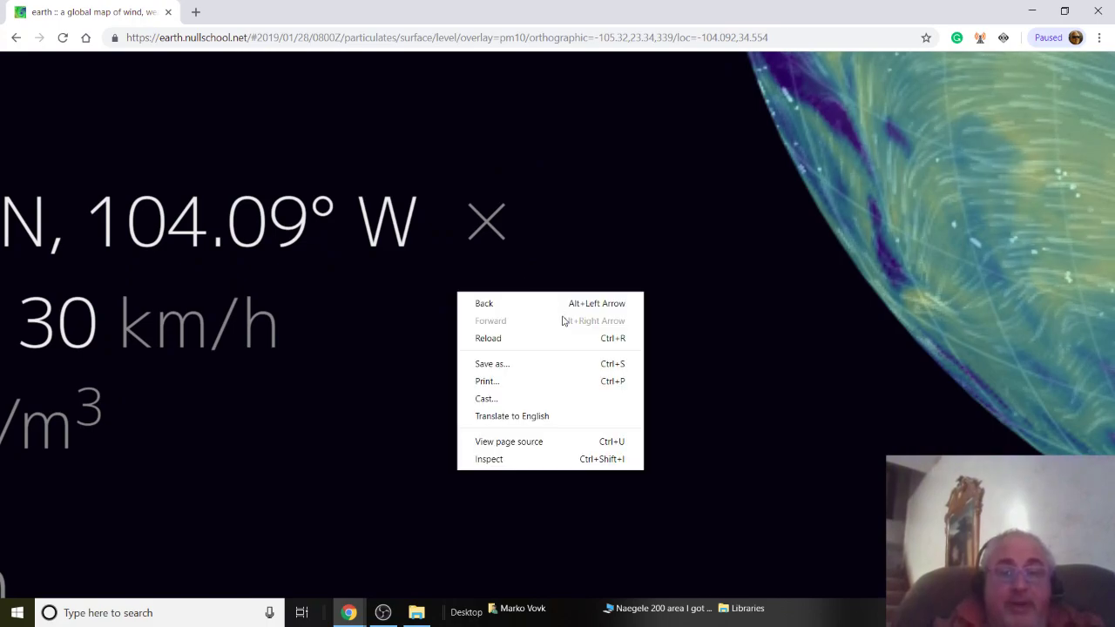
pyautogui.click(488, 304)
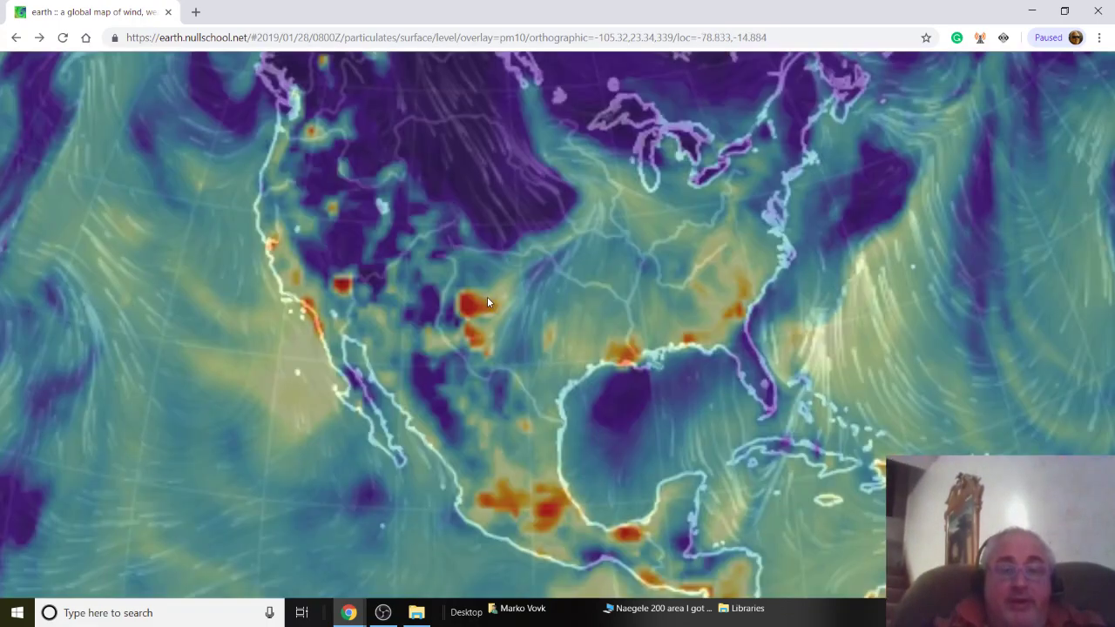
pyautogui.rightClick(494, 301)
pyautogui.click(514, 309)
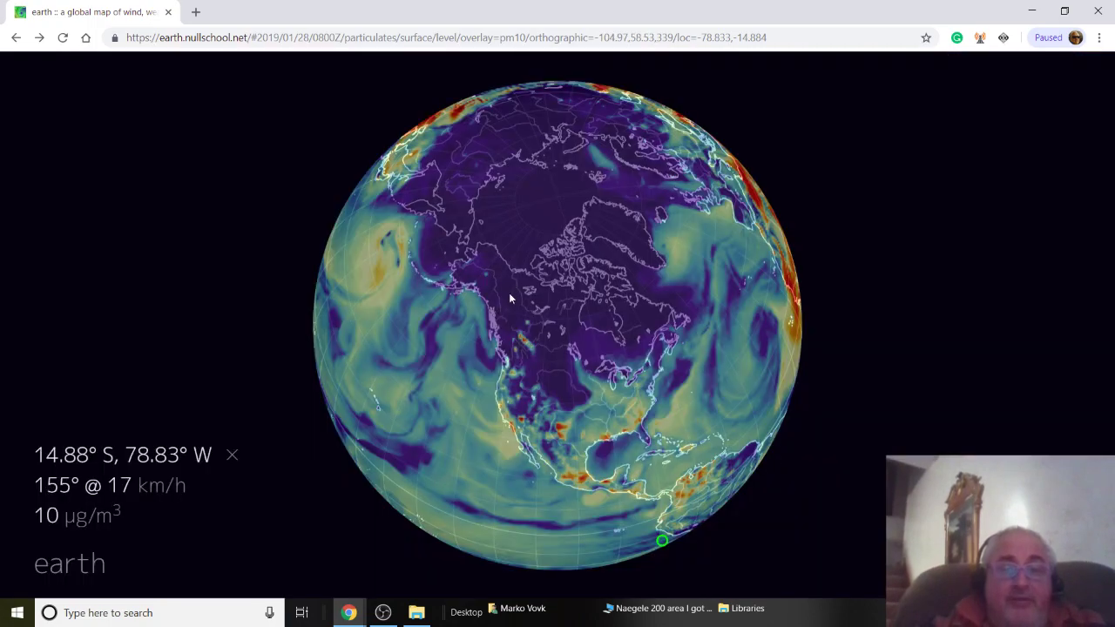
# Step: Mark a point at 66.40° N, 134.06° W and switch the overlay to PM2.5
pyautogui.click(508, 282)
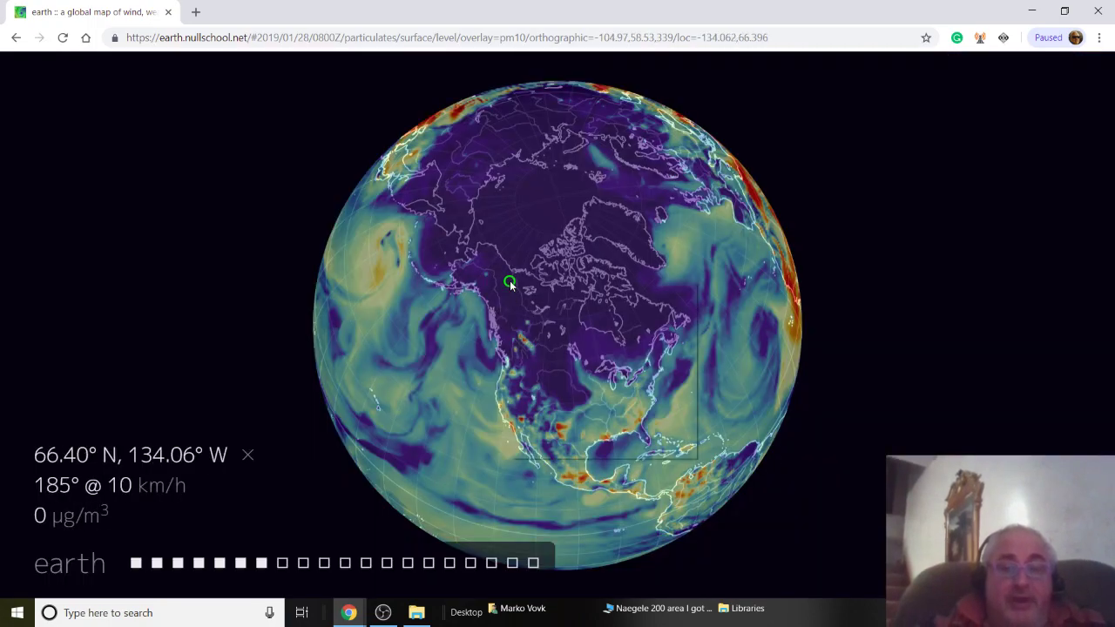
pyautogui.rightClick(509, 280)
pyautogui.click(90, 562)
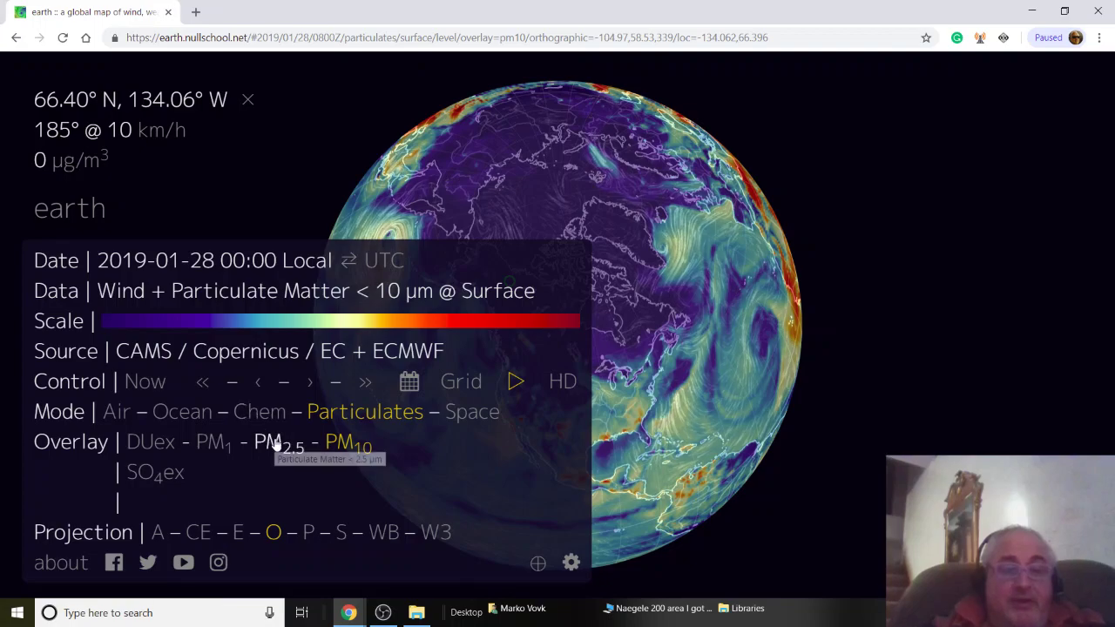
pyautogui.click(277, 445)
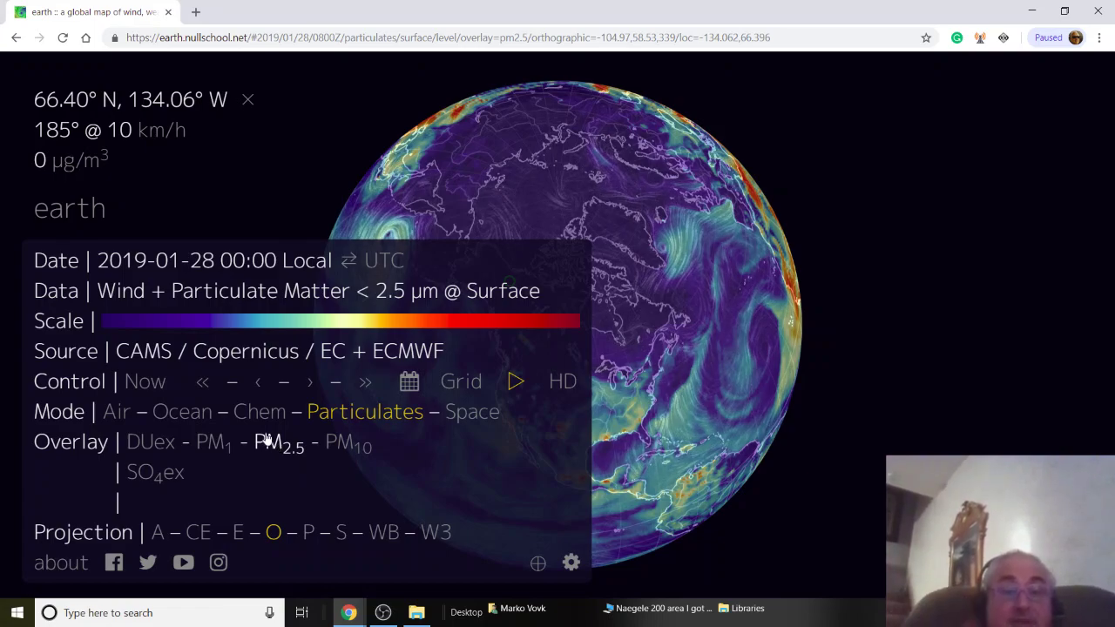
# Step: Read PM2.5 at 71.55° N, 62.83° W, hide settings, and turn the globe to Africa and Arabia
pyautogui.click(609, 253)
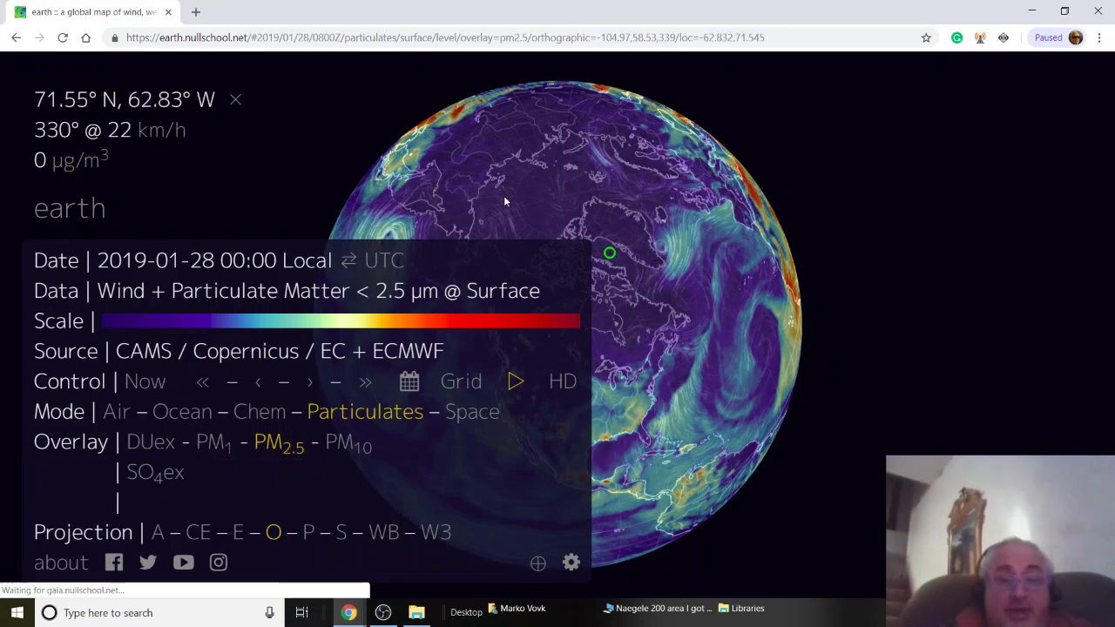
pyautogui.click(87, 209)
pyautogui.moveTo(491, 230)
pyautogui.mouseDown()
pyautogui.moveTo(464, 250)
pyautogui.moveTo(531, 194)
pyautogui.moveTo(633, 170)
pyautogui.mouseUp()
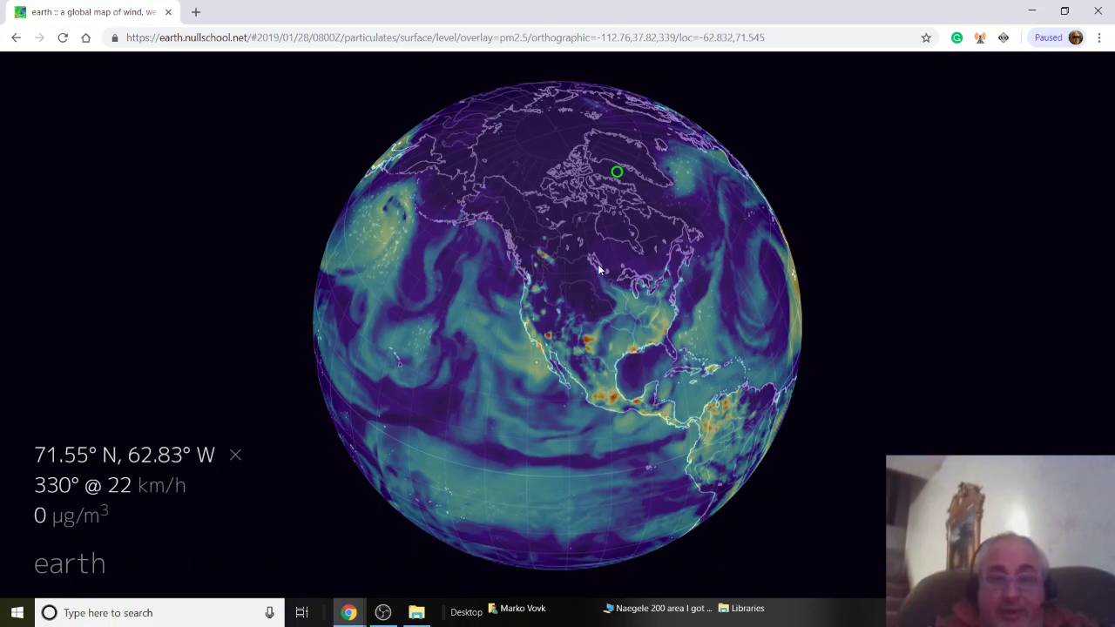
pyautogui.moveTo(579, 198); pyautogui.dragTo(577, 192)
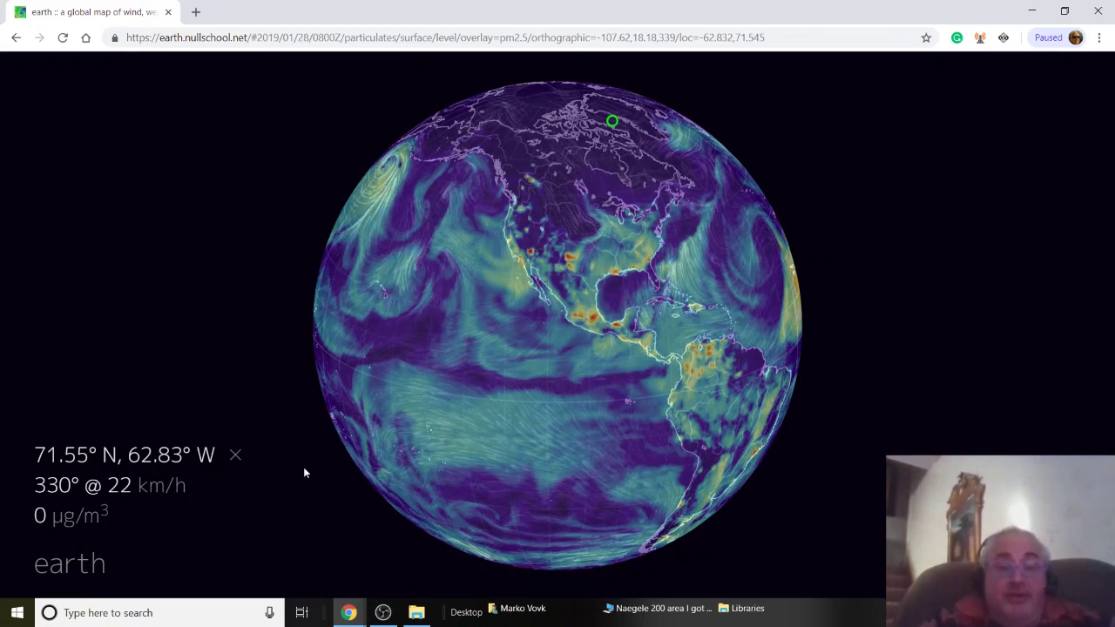
pyautogui.moveTo(476, 368); pyautogui.dragTo(375, 329)
pyautogui.moveTo(550, 268); pyautogui.dragTo(480, 231)
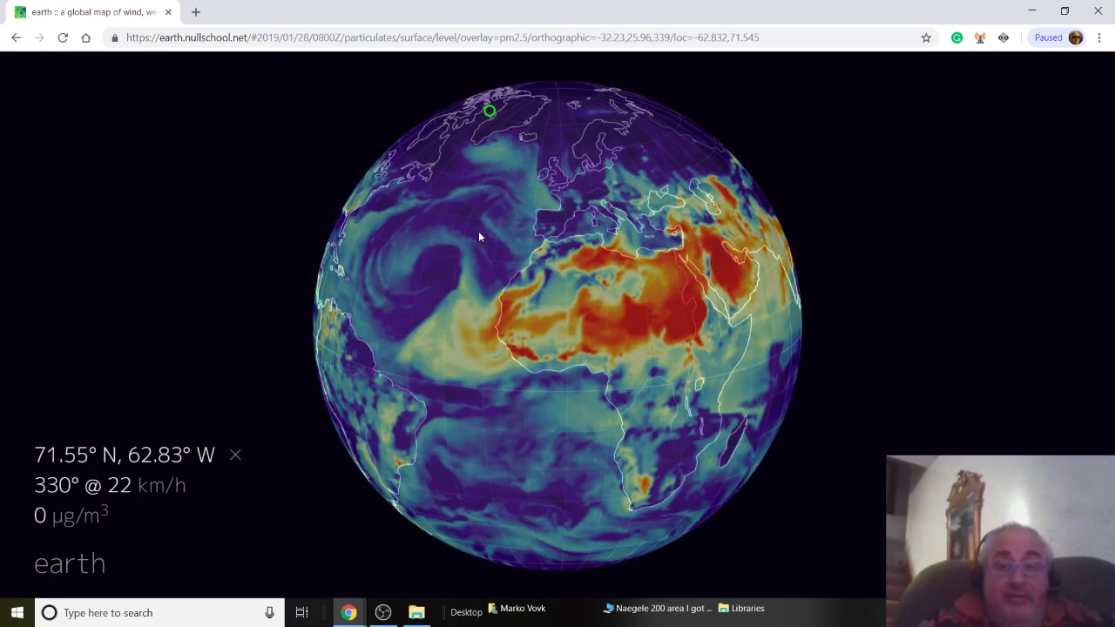
pyautogui.moveTo(607, 272); pyautogui.dragTo(555, 318)
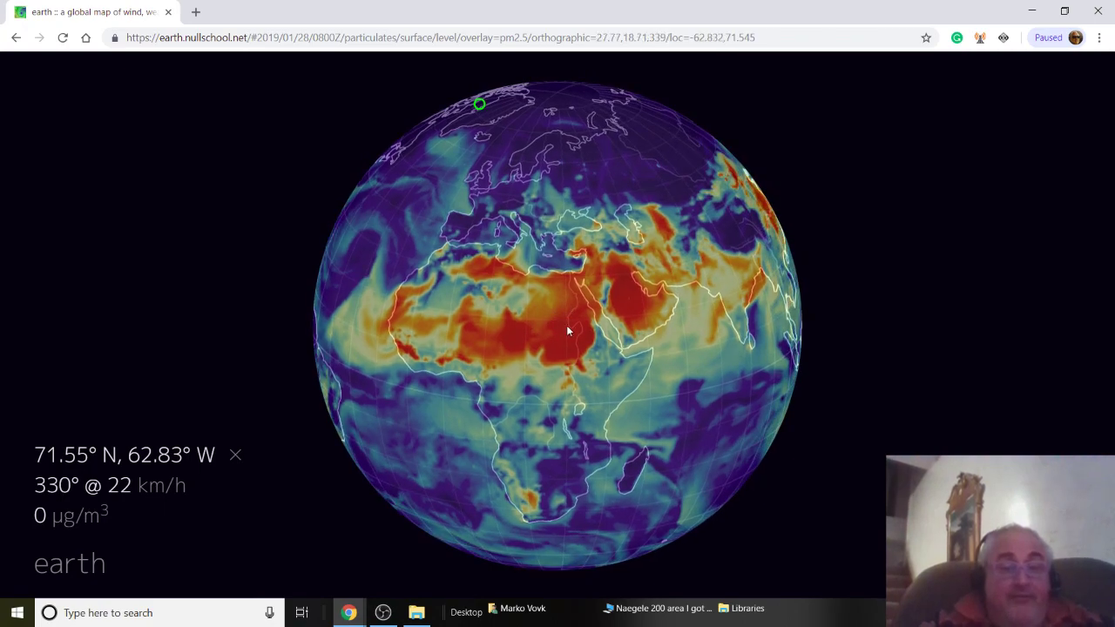
# Step: Read PM2.5 along the Sahara and Nile and over Arabia (268 µg/m³ at 24.86° N, 47.34° E)
pyautogui.click(567, 328)
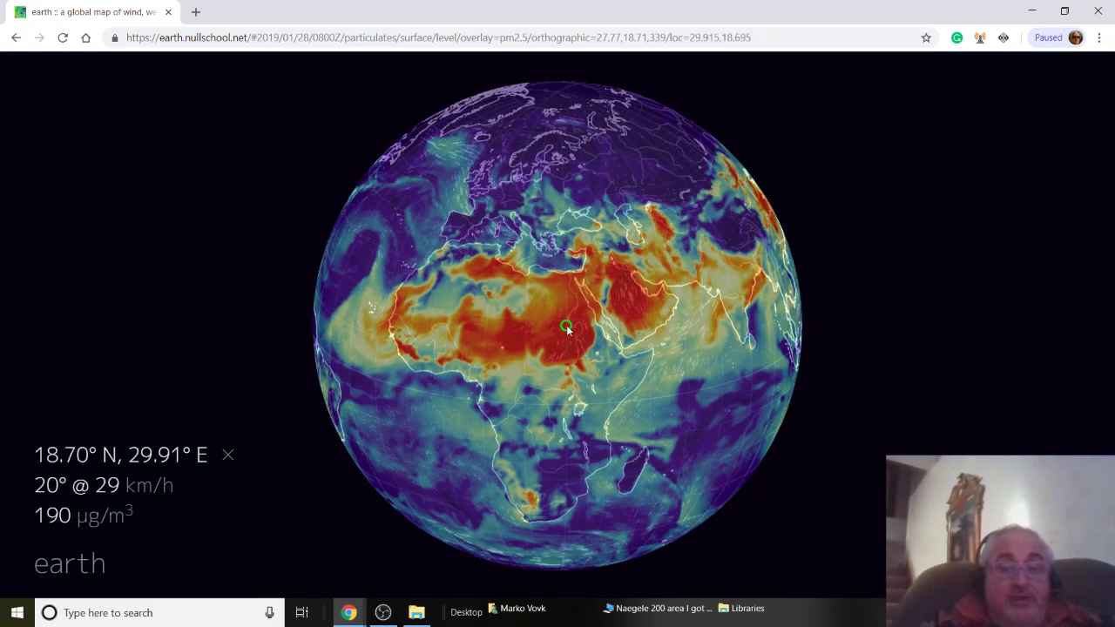
pyautogui.click(573, 299)
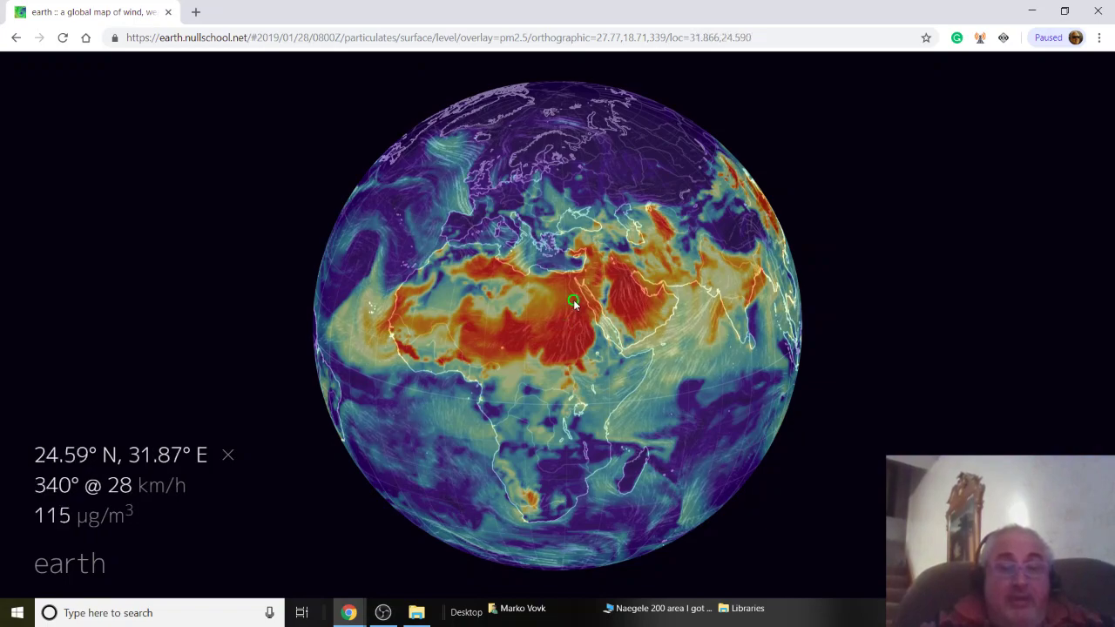
pyautogui.click(582, 317)
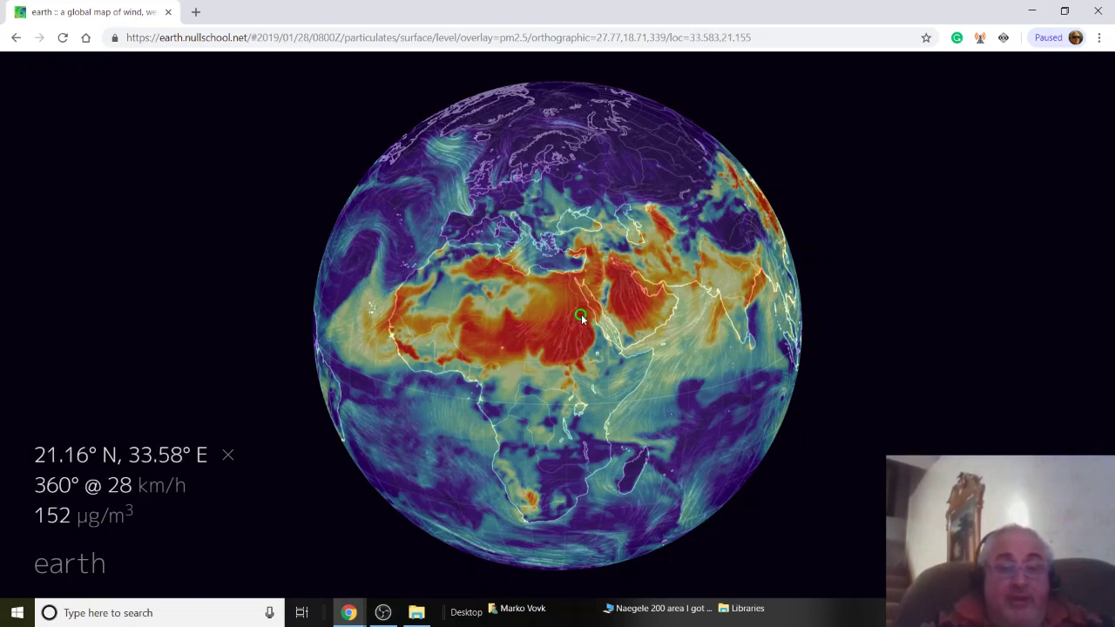
pyautogui.click(590, 337)
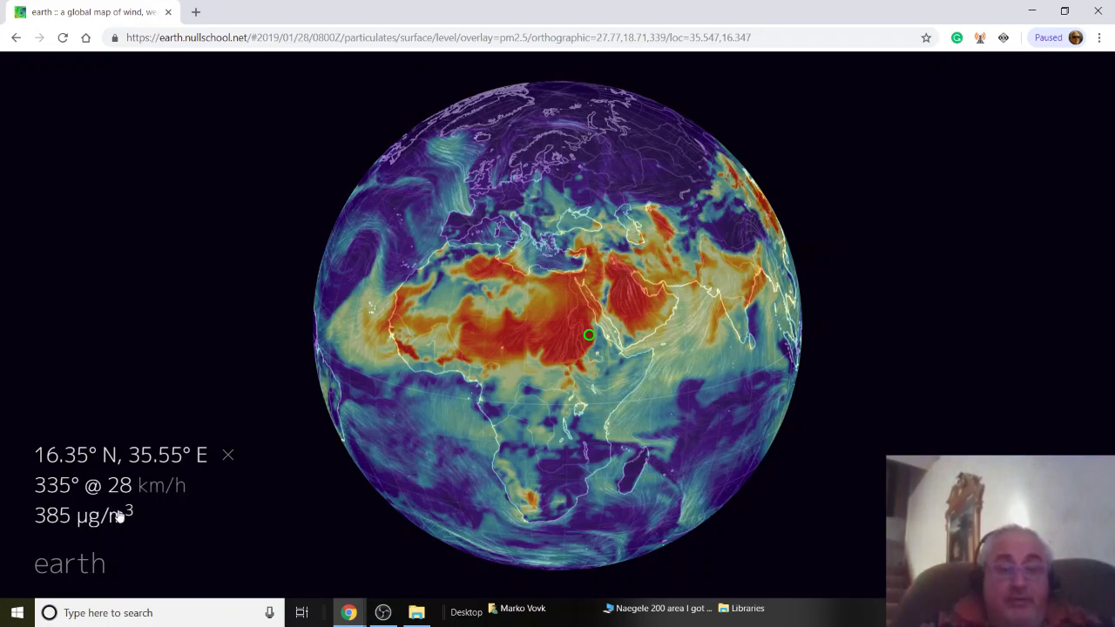
pyautogui.click(633, 298)
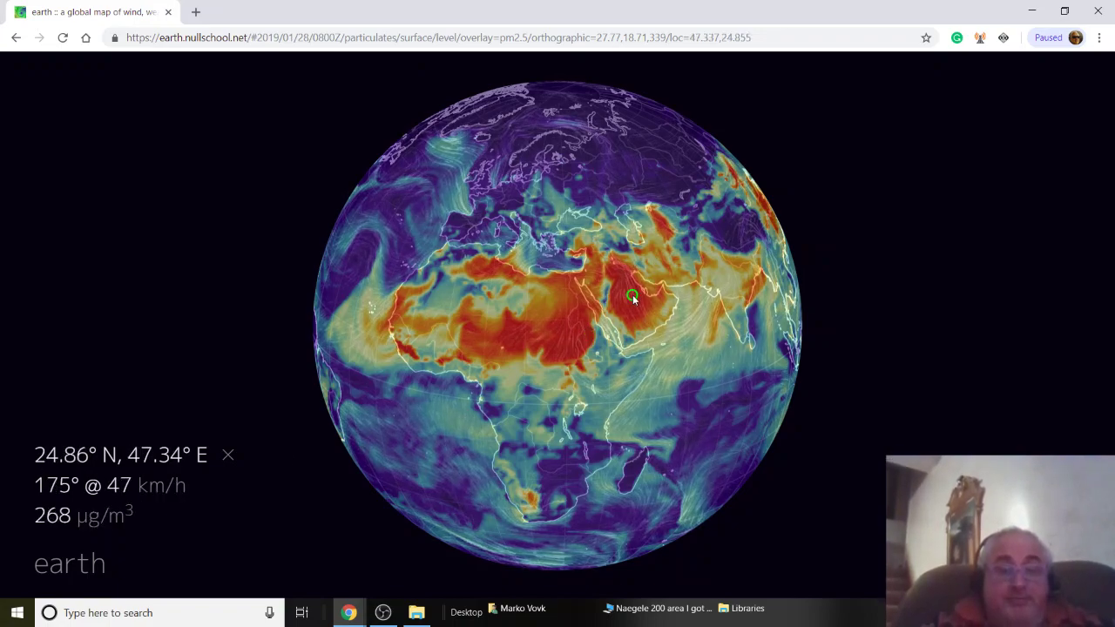
# Step: Rotate the globe to Asia and read the PM2.5 level in eastern China
pyautogui.moveTo(705, 266)
pyautogui.mouseDown()
pyautogui.moveTo(488, 308)
pyautogui.moveTo(388, 300)
pyautogui.mouseUp()
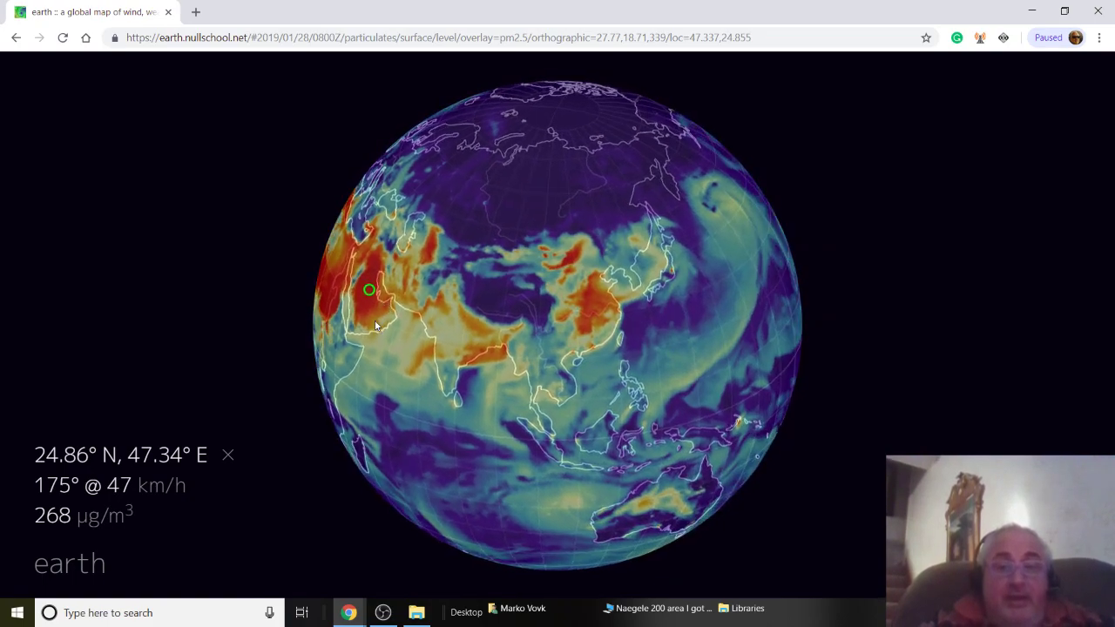
pyautogui.moveTo(582, 313)
pyautogui.mouseDown()
pyautogui.moveTo(604, 324)
pyautogui.moveTo(588, 362)
pyautogui.mouseUp()
pyautogui.click(584, 375)
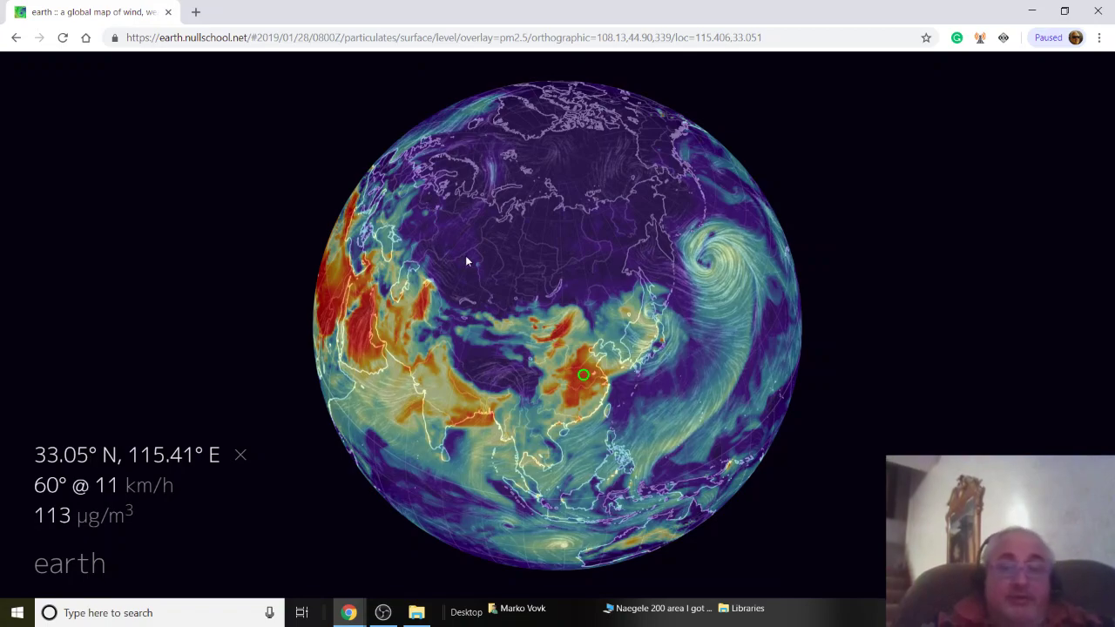
# Step: Turn to Australia and read 55 µg/m³ PM2.5 at 21.77° S, 127.01° E
pyautogui.moveTo(492, 248); pyautogui.dragTo(525, 293)
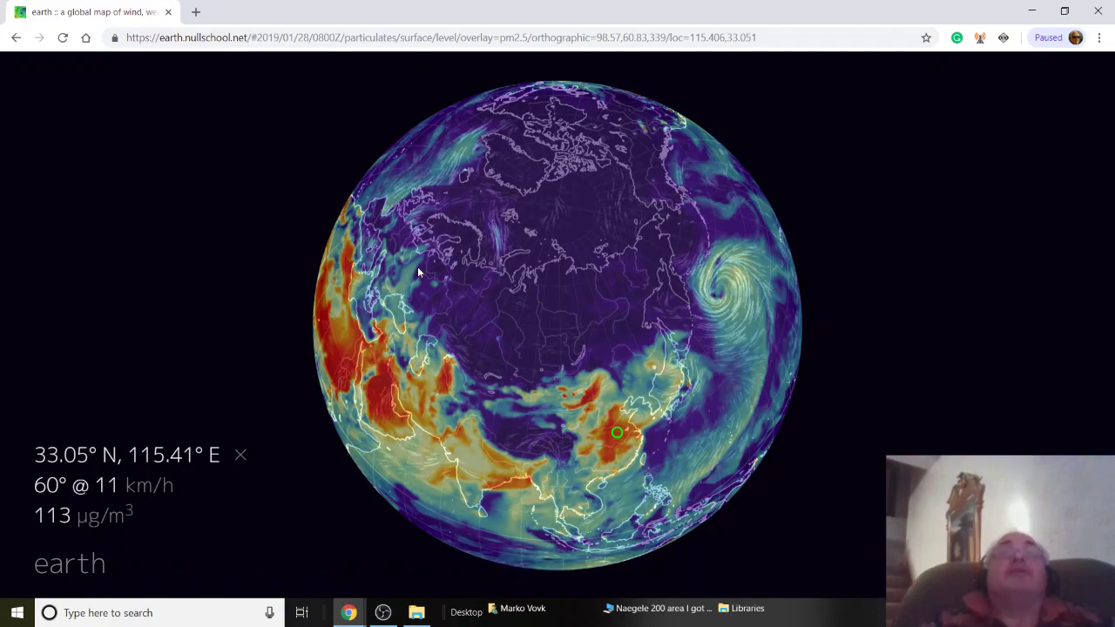
pyautogui.moveTo(473, 307); pyautogui.dragTo(523, 190)
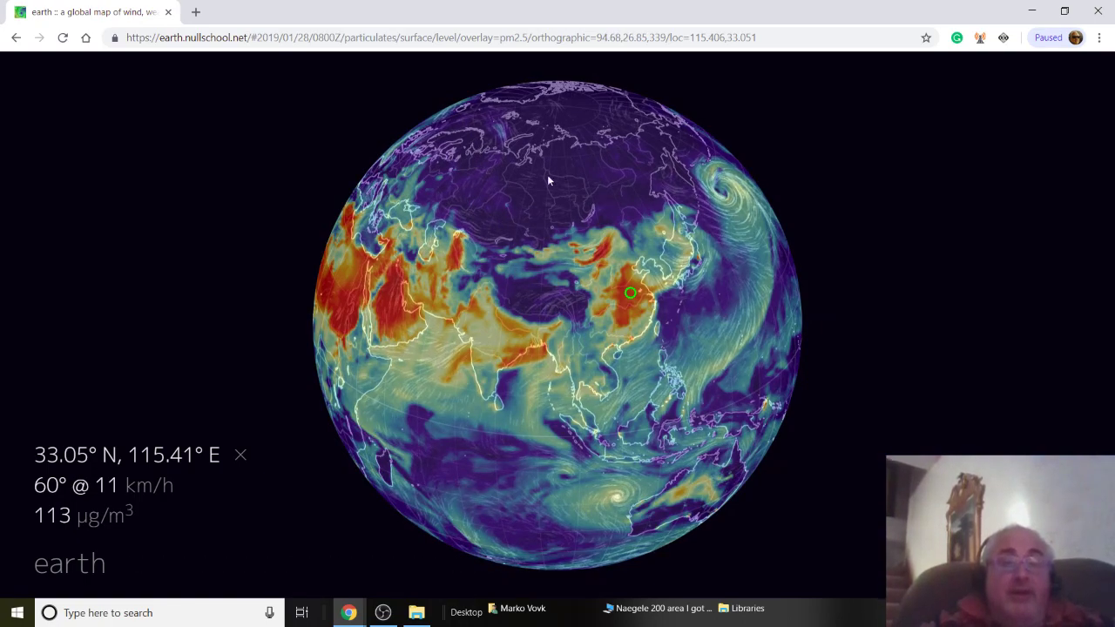
pyautogui.moveTo(473, 202)
pyautogui.mouseDown()
pyautogui.moveTo(589, 206)
pyautogui.moveTo(552, 200)
pyautogui.mouseUp()
pyautogui.moveTo(590, 131)
pyautogui.mouseDown()
pyautogui.moveTo(523, 148)
pyautogui.moveTo(439, 208)
pyautogui.moveTo(426, 189)
pyautogui.moveTo(422, 132)
pyautogui.mouseUp()
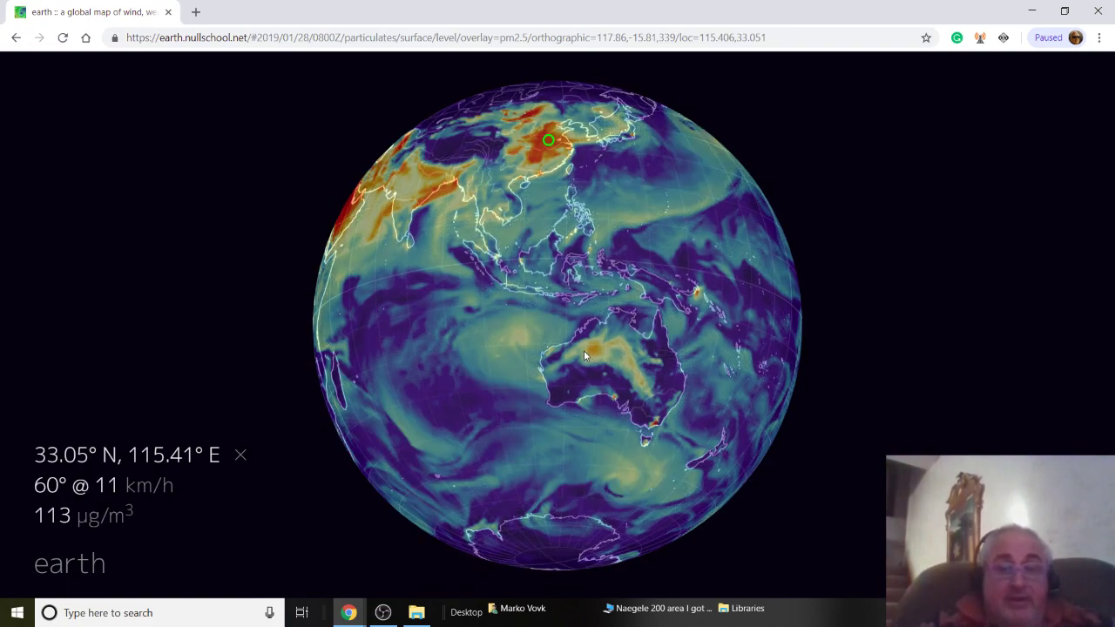
pyautogui.moveTo(586, 351); pyautogui.dragTo(572, 344)
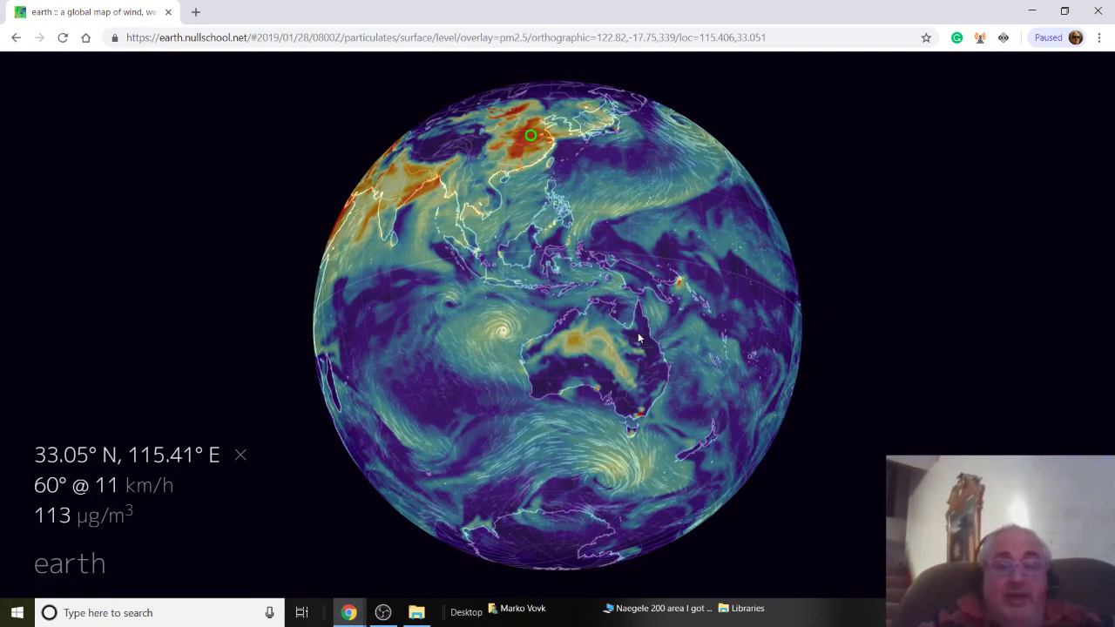
pyautogui.click(574, 345)
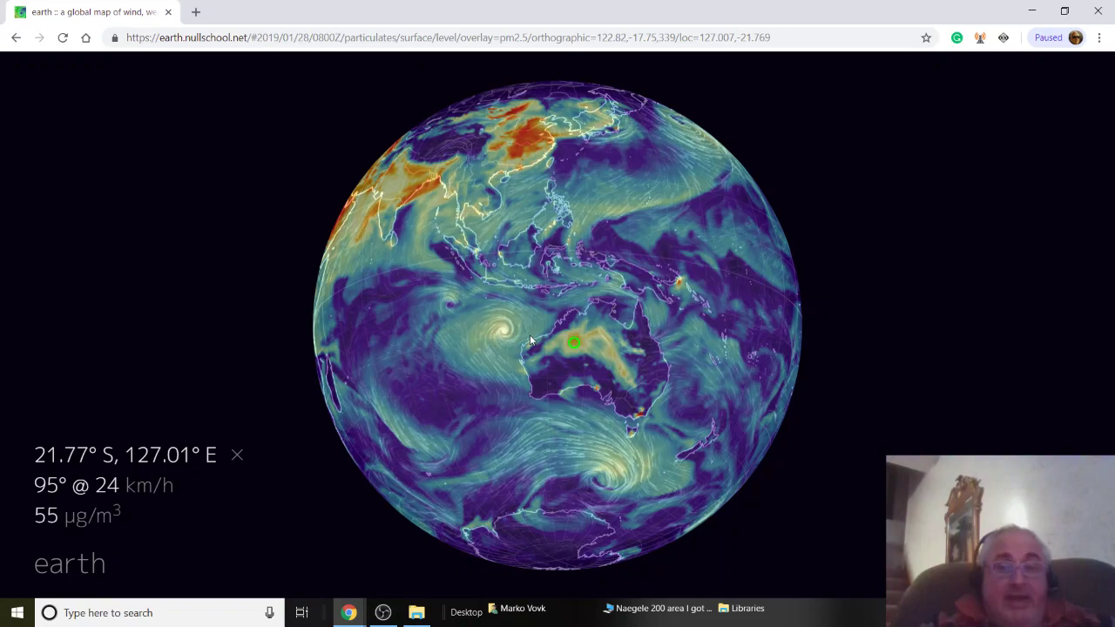
# Step: Rotate the globe past India and Arabia to show the Atlantic cyclone
pyautogui.moveTo(613, 346); pyautogui.dragTo(762, 309)
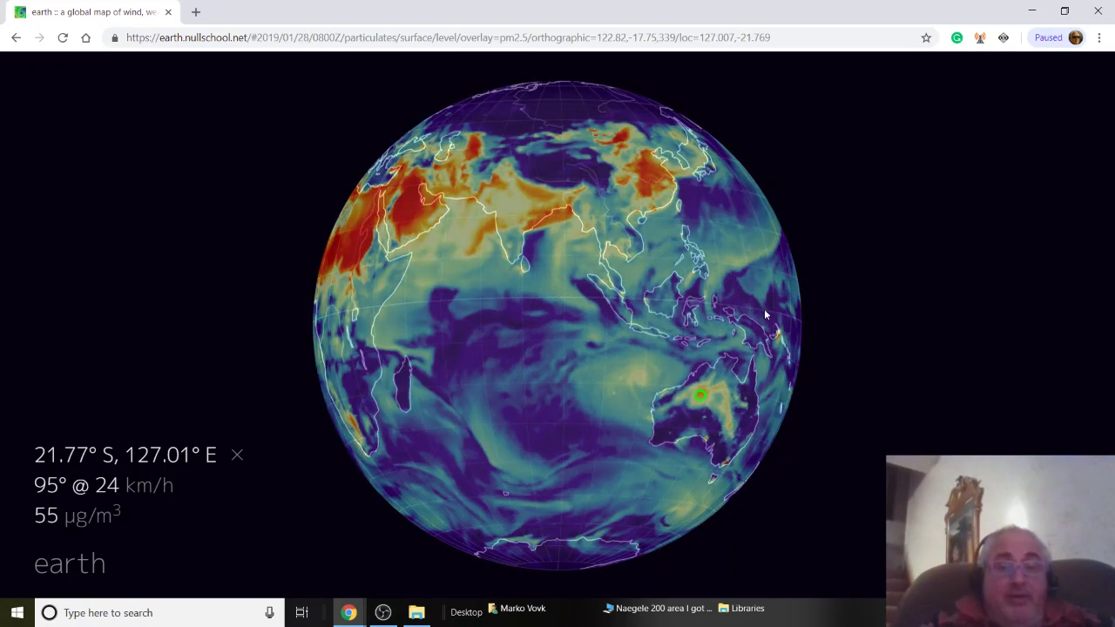
pyautogui.moveTo(665, 342); pyautogui.dragTo(740, 366)
pyautogui.moveTo(475, 231); pyautogui.dragTo(578, 332)
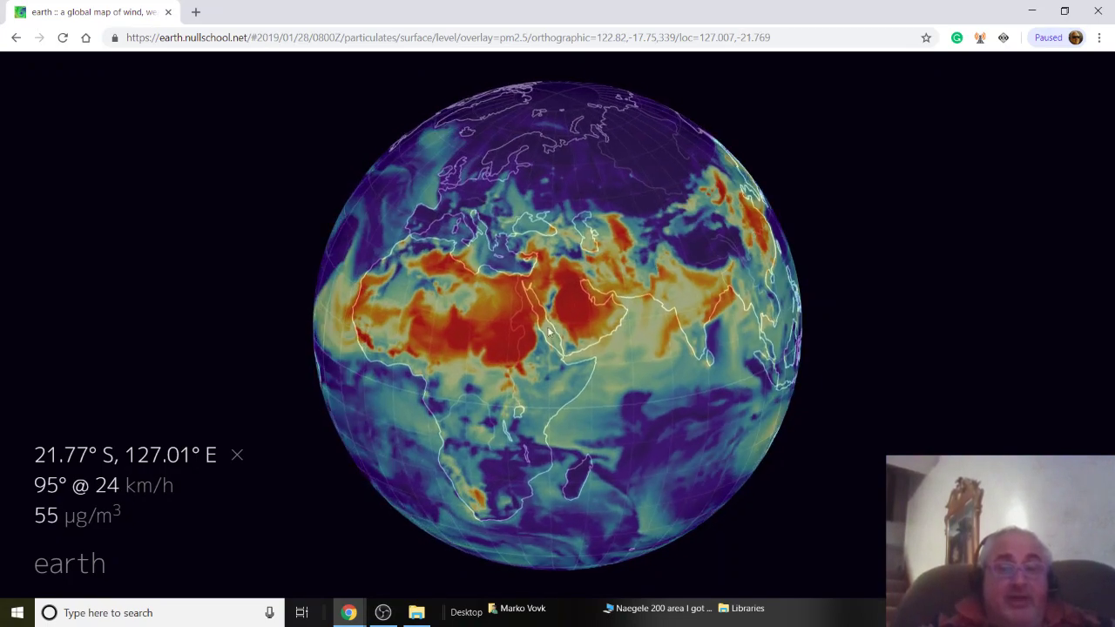
pyautogui.moveTo(630, 286); pyautogui.dragTo(652, 237)
pyautogui.moveTo(474, 272); pyautogui.dragTo(693, 313)
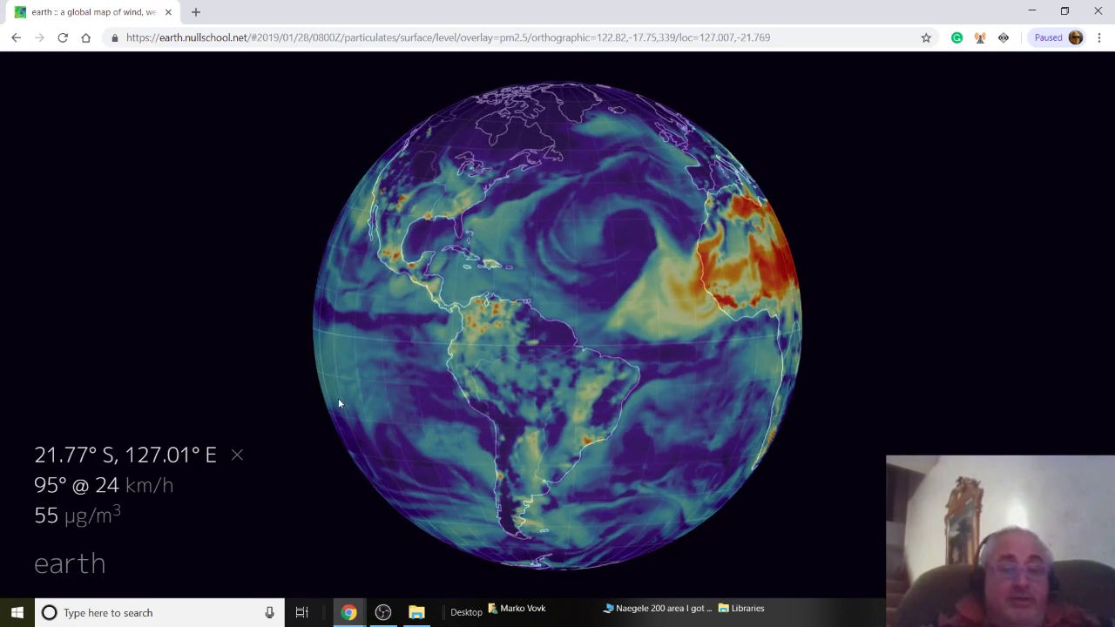
# Step: Switch to the chemistry carbon monoxide overlay and turn the globe toward North America
pyautogui.click(71, 567)
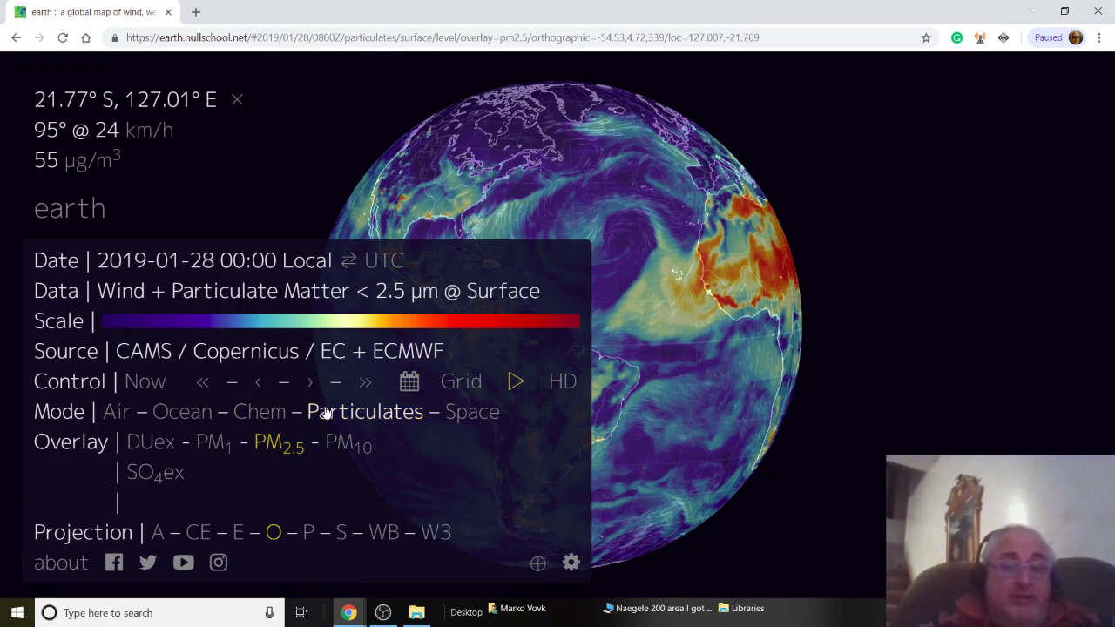
pyautogui.click(269, 413)
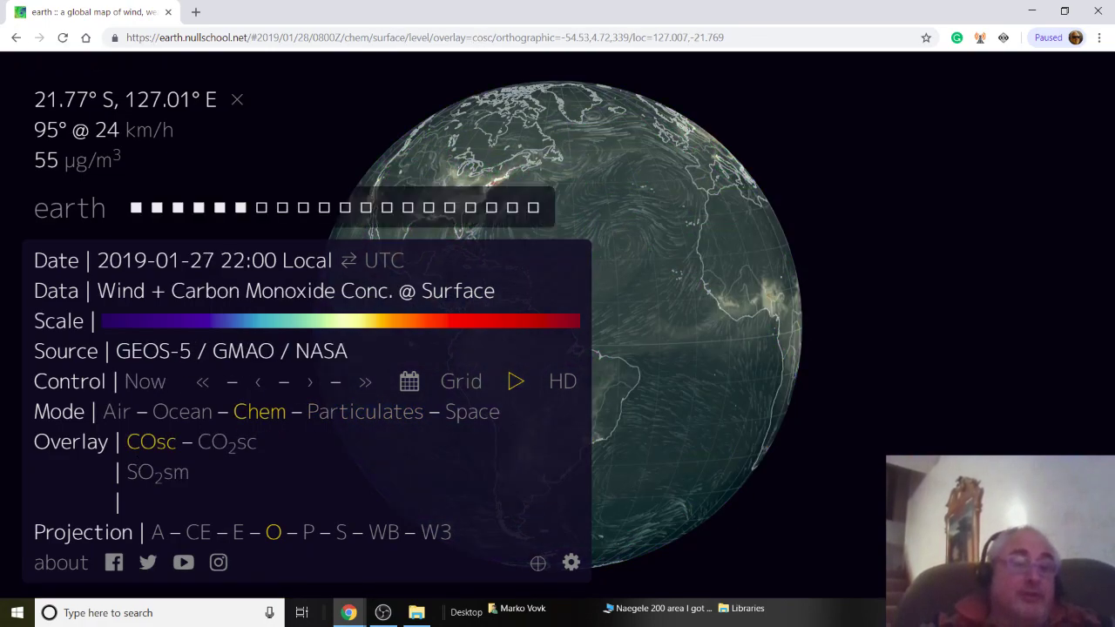
pyautogui.moveTo(461, 162); pyautogui.dragTo(706, 193)
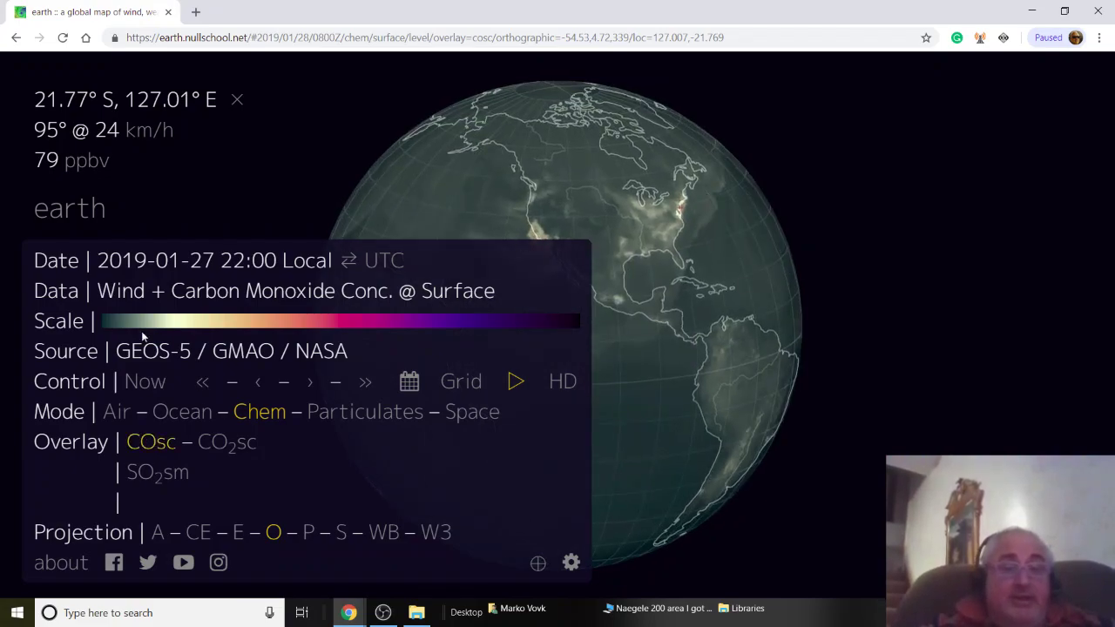
pyautogui.click(65, 211)
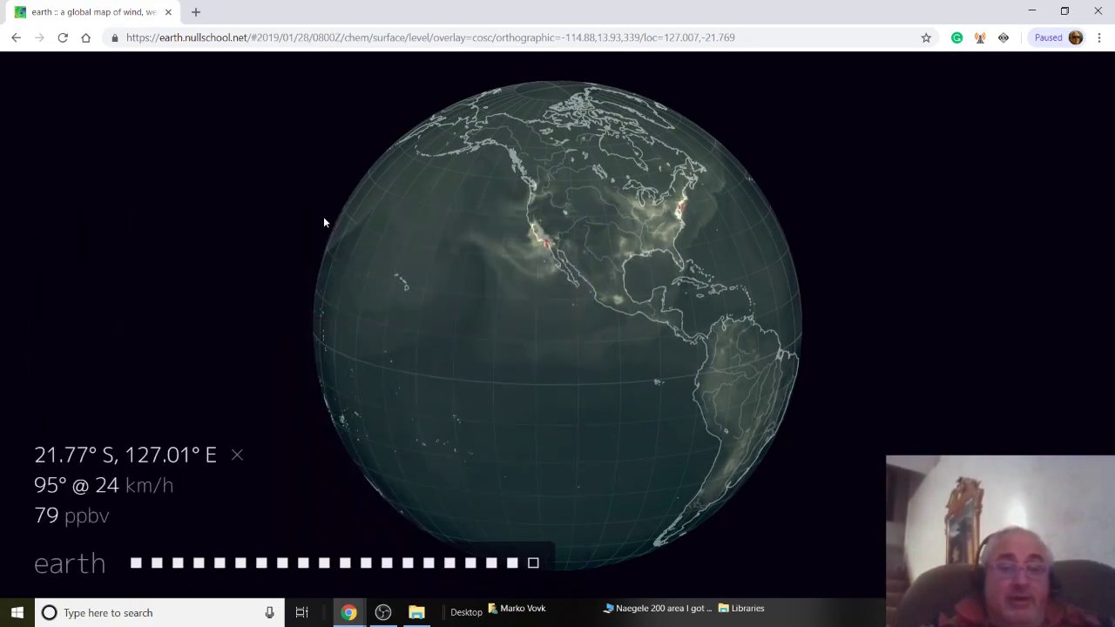
pyautogui.moveTo(548, 286); pyautogui.dragTo(496, 305)
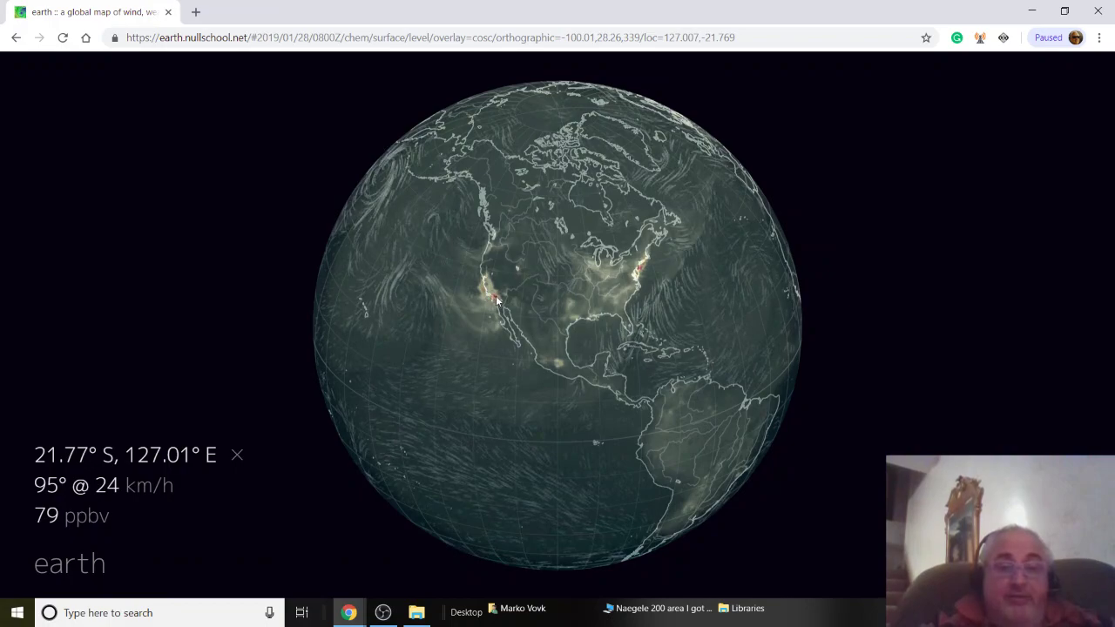
# Step: Probe carbon monoxide levels in southern California, the central California coast and New York
pyautogui.click(494, 297)
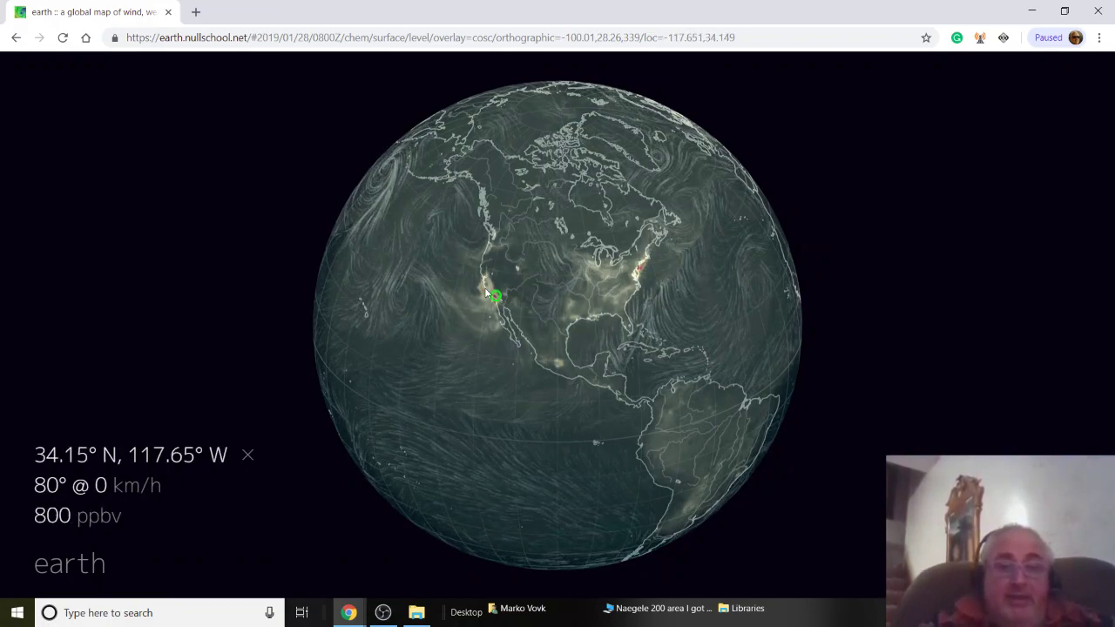
pyautogui.click(485, 290)
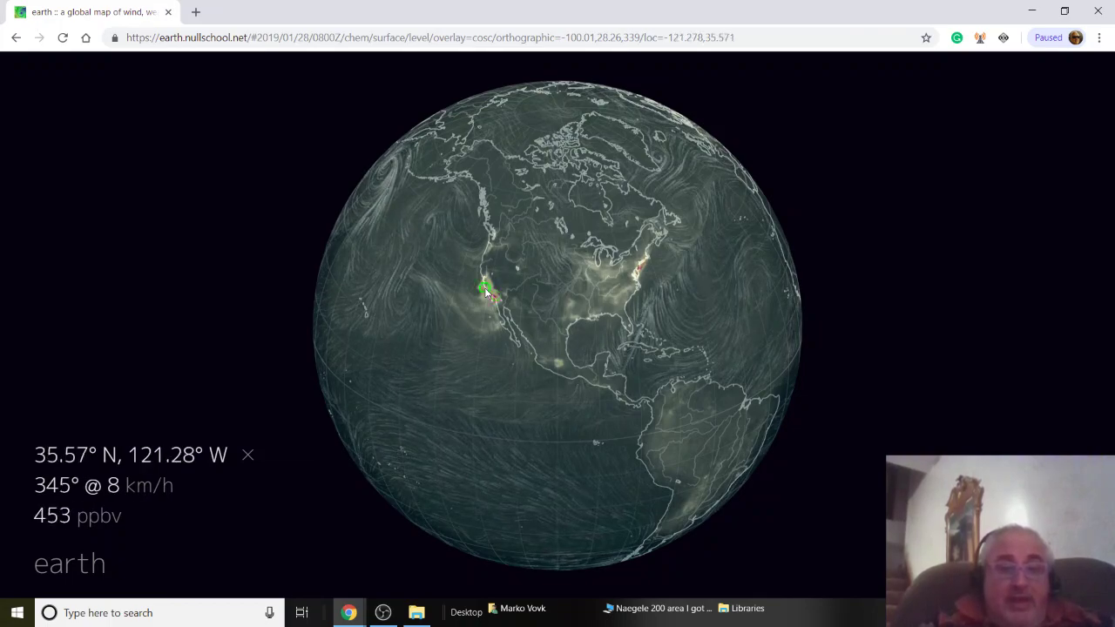
pyautogui.click(638, 268)
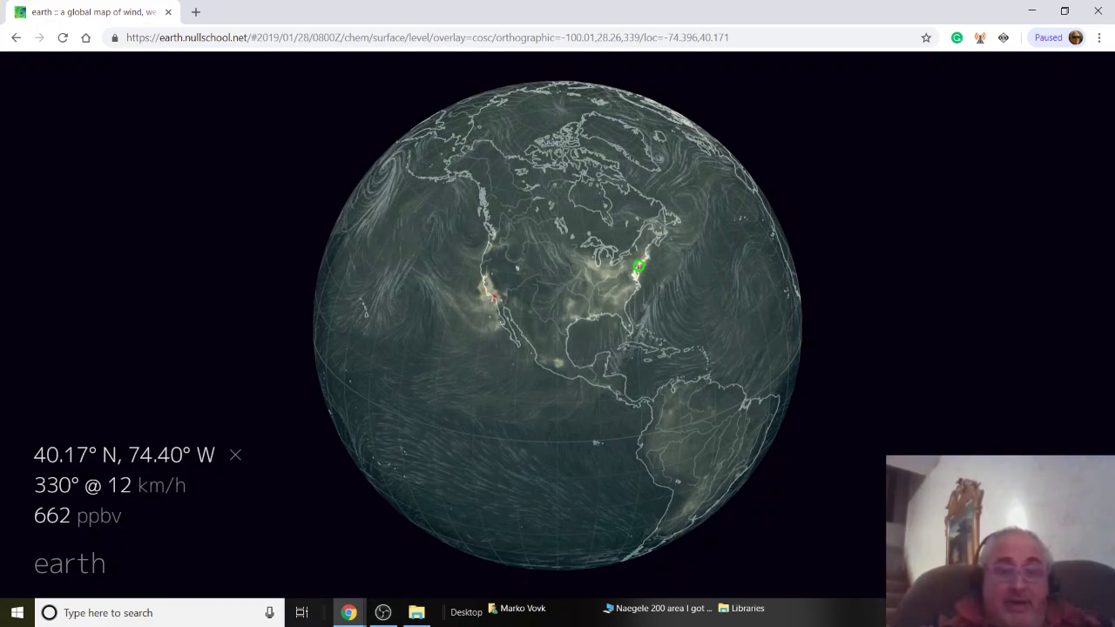
# Step: Probe the central US, then Los Angeles at 34.05° N, 118.74° W reading 1075 ppbv
pyautogui.moveTo(523, 305)
pyautogui.mouseDown()
pyautogui.moveTo(588, 299)
pyautogui.moveTo(465, 299)
pyautogui.moveTo(521, 305)
pyautogui.mouseUp()
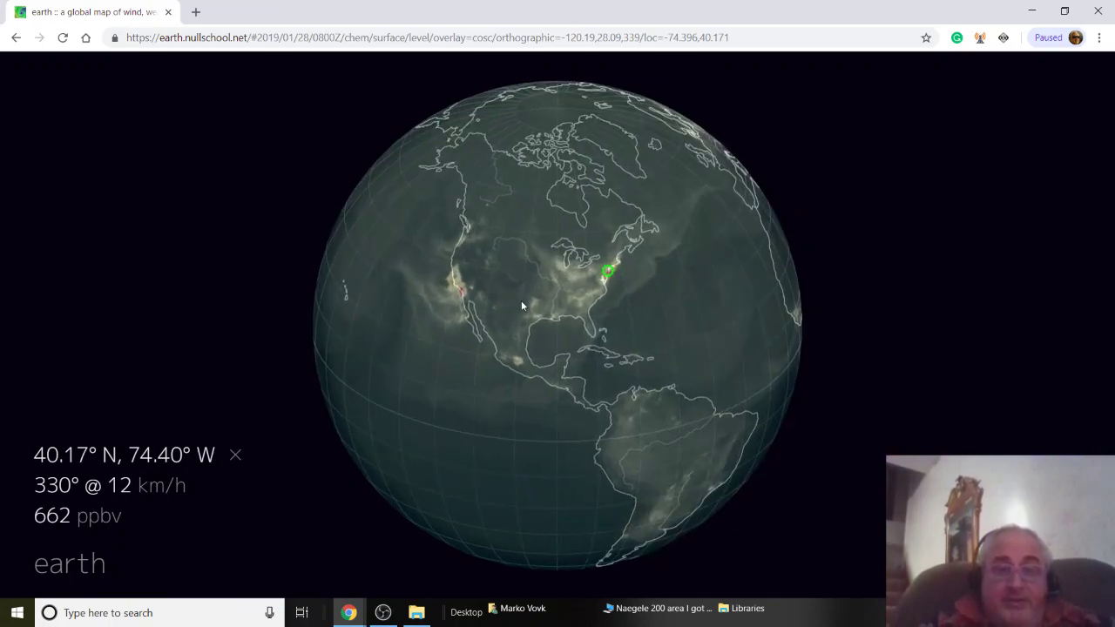
pyautogui.click(580, 275)
pyautogui.moveTo(580, 273); pyautogui.dragTo(654, 249)
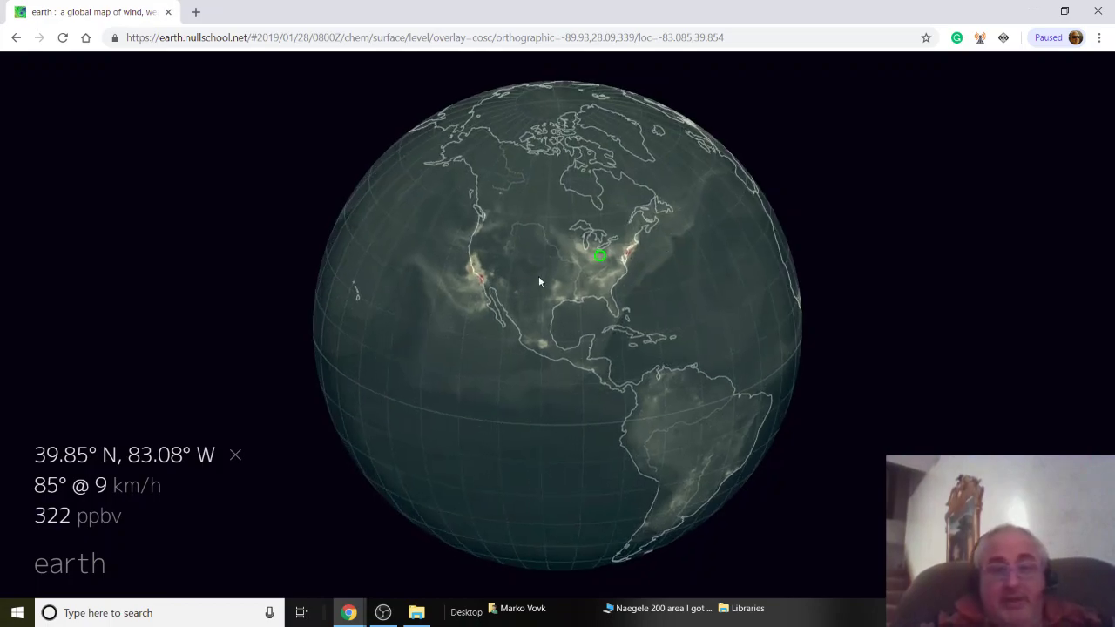
pyautogui.moveTo(443, 332); pyautogui.dragTo(481, 398)
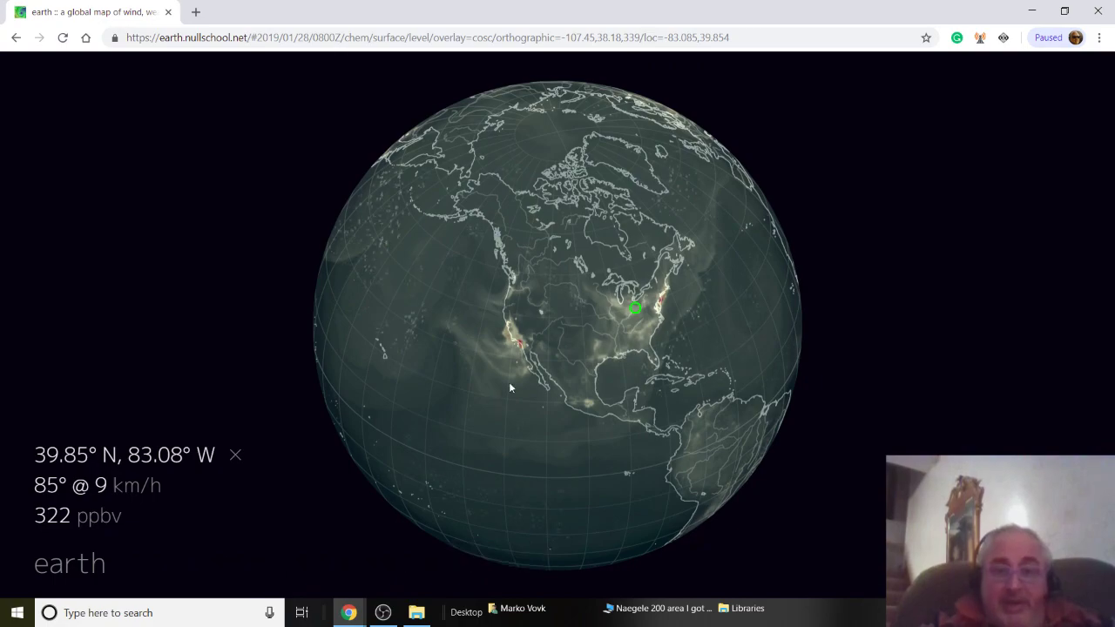
pyautogui.click(517, 343)
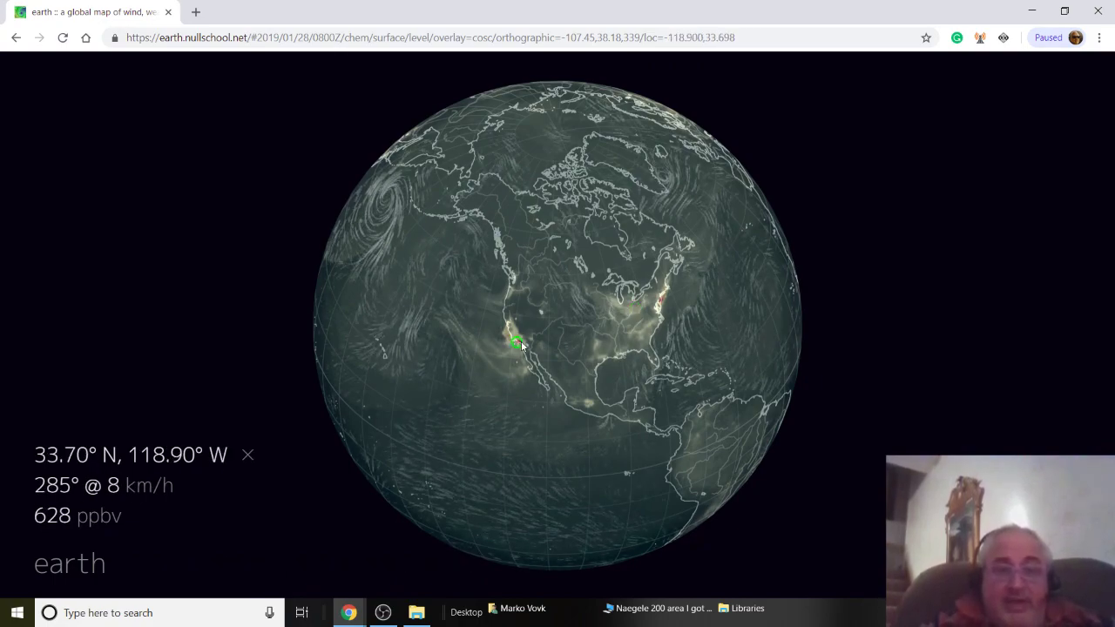
pyautogui.click(519, 343)
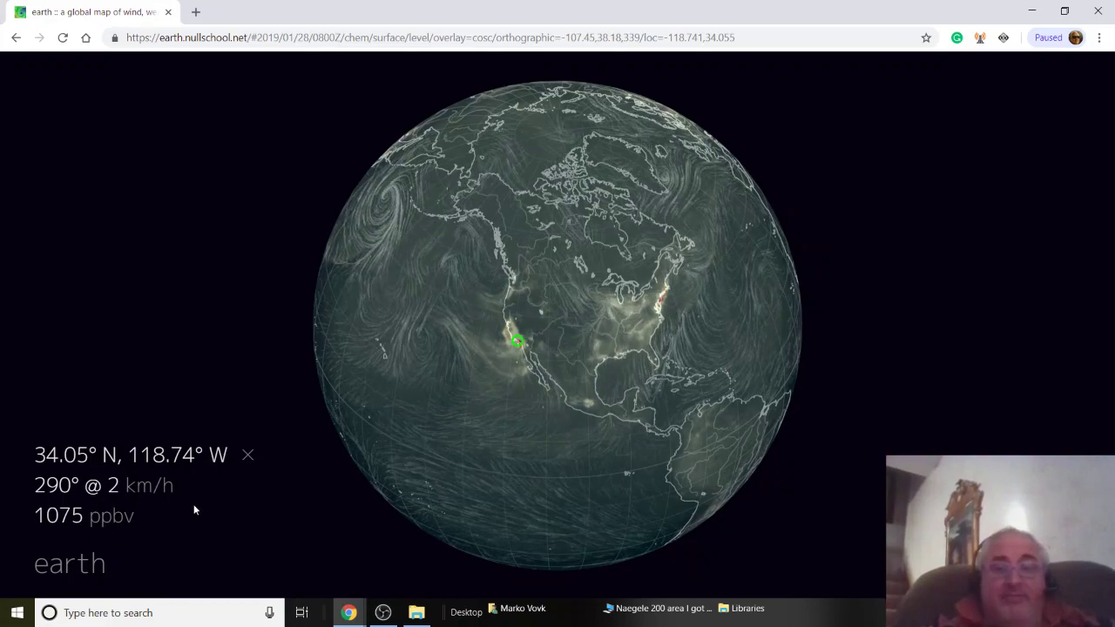
pyautogui.click(72, 566)
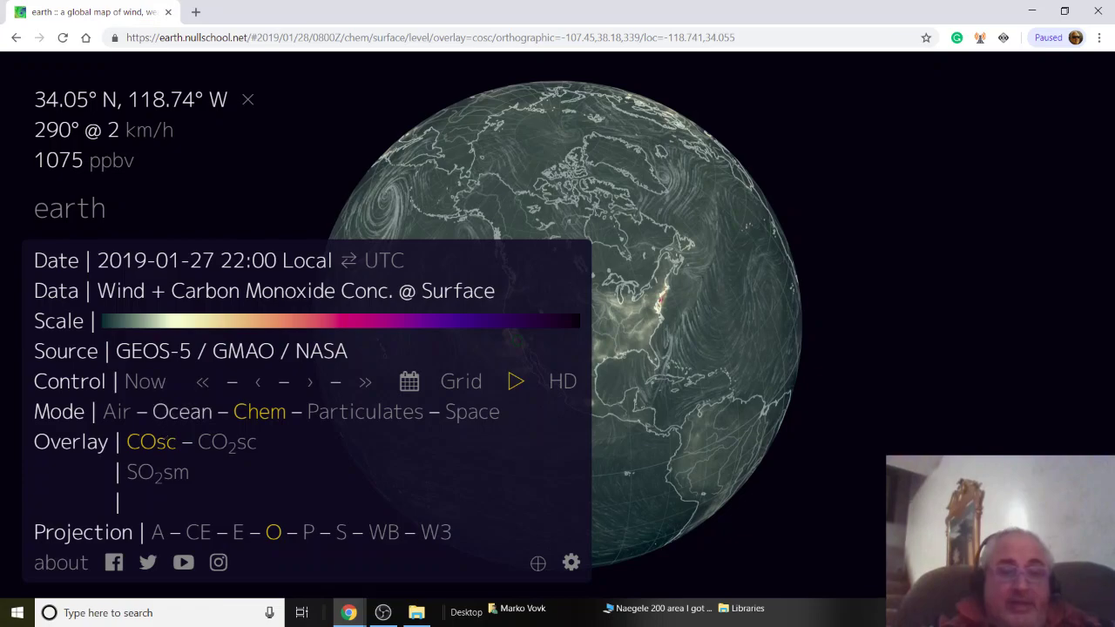
# Step: Switch the overlay to surface carbon dioxide (CO2sc) and look around North and South America
pyautogui.click(232, 445)
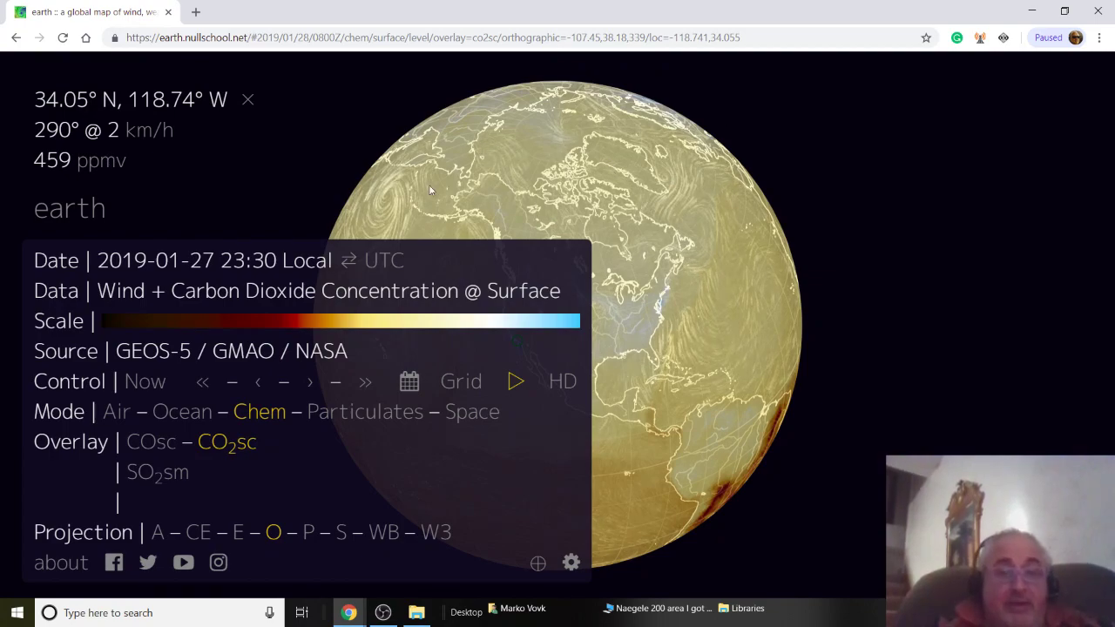
pyautogui.click(102, 206)
pyautogui.moveTo(497, 188); pyautogui.dragTo(473, 170)
pyautogui.moveTo(672, 271); pyautogui.dragTo(564, 325)
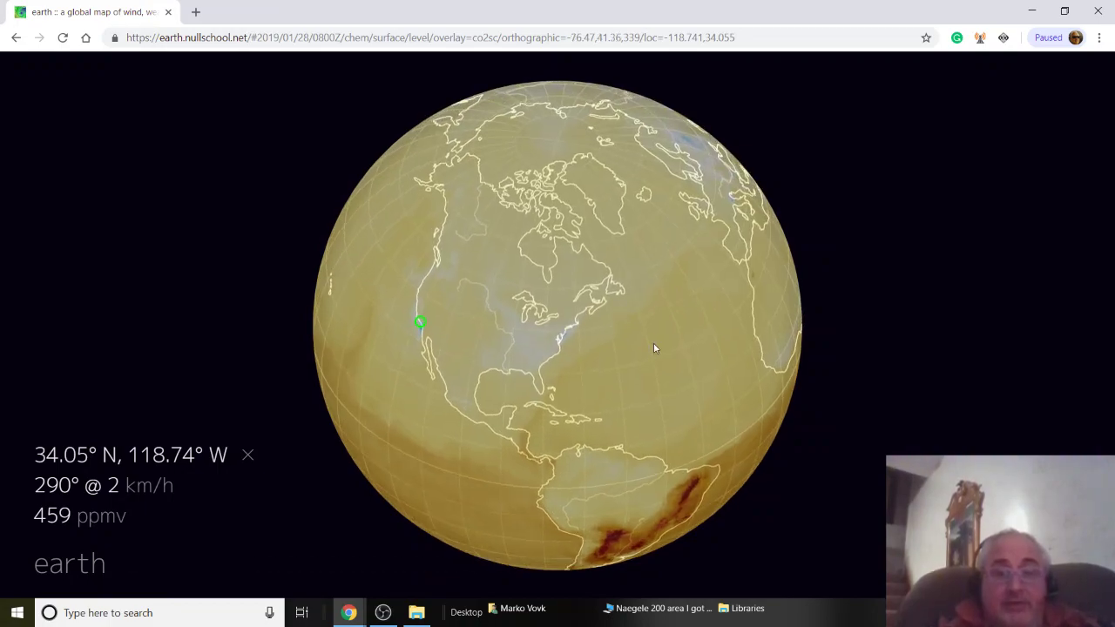
pyautogui.moveTo(644, 255); pyautogui.dragTo(601, 264)
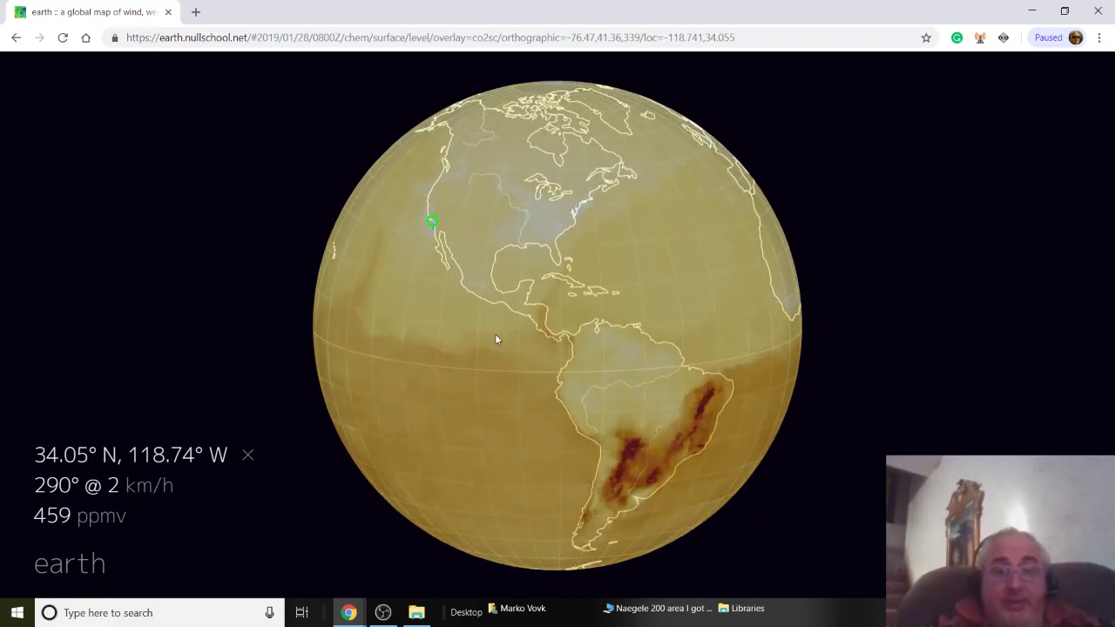
pyautogui.moveTo(552, 400); pyautogui.dragTo(599, 467)
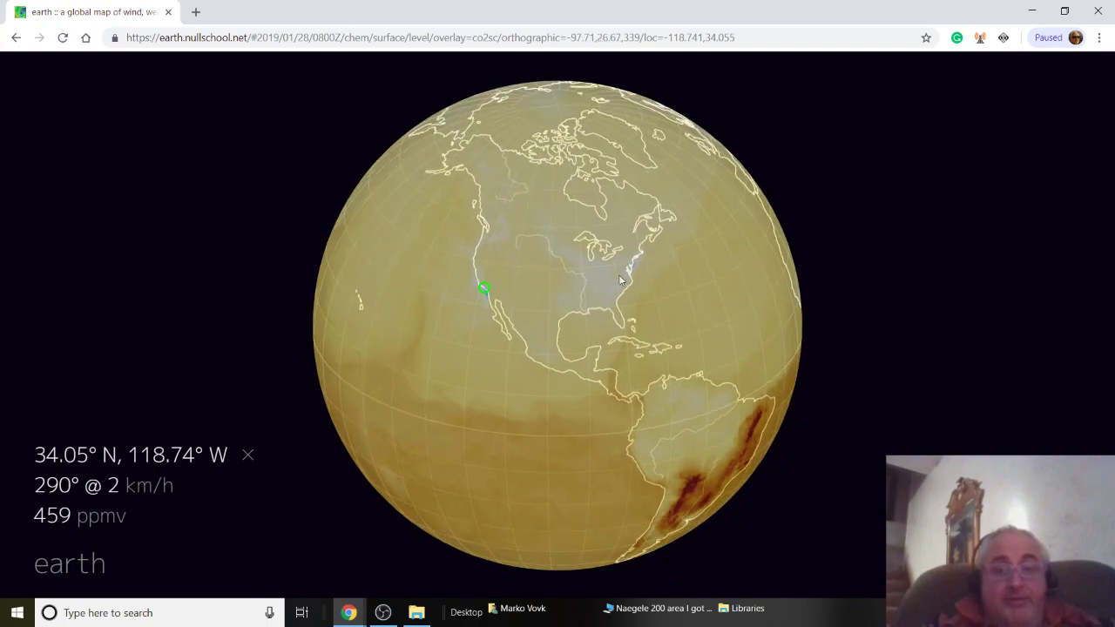
# Step: Tour Europe, Africa, the Middle East, India, Asia and Australia, ending centred on North America
pyautogui.moveTo(590, 296)
pyautogui.mouseDown()
pyautogui.moveTo(488, 279)
pyautogui.moveTo(418, 305)
pyautogui.moveTo(504, 247)
pyautogui.moveTo(488, 225)
pyautogui.mouseUp()
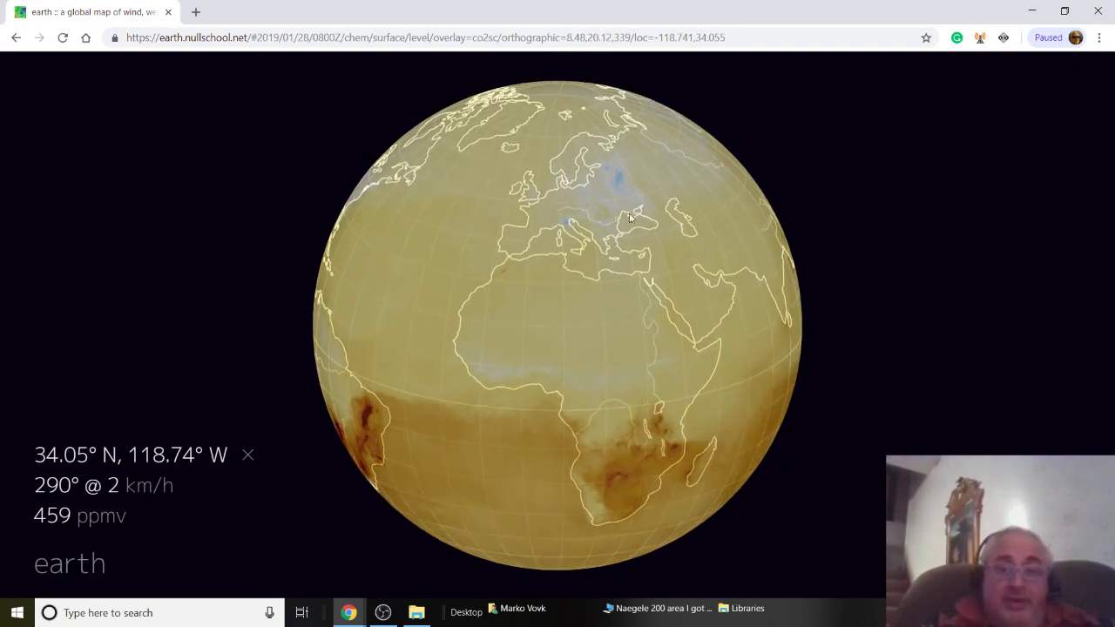
pyautogui.moveTo(558, 225); pyautogui.dragTo(445, 244)
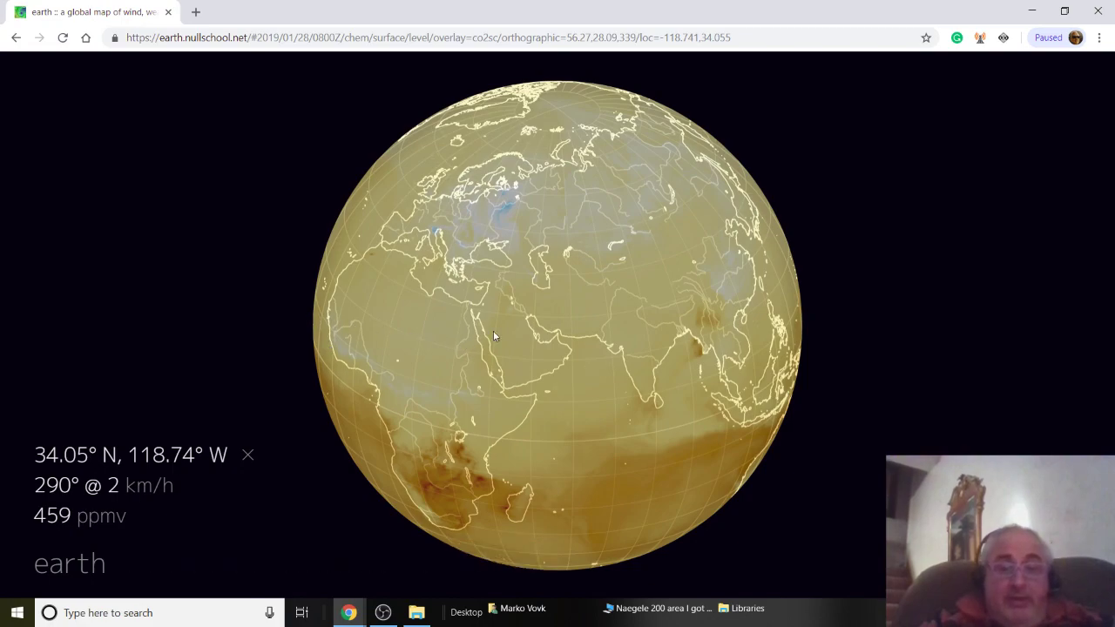
pyautogui.moveTo(493, 329); pyautogui.dragTo(513, 328)
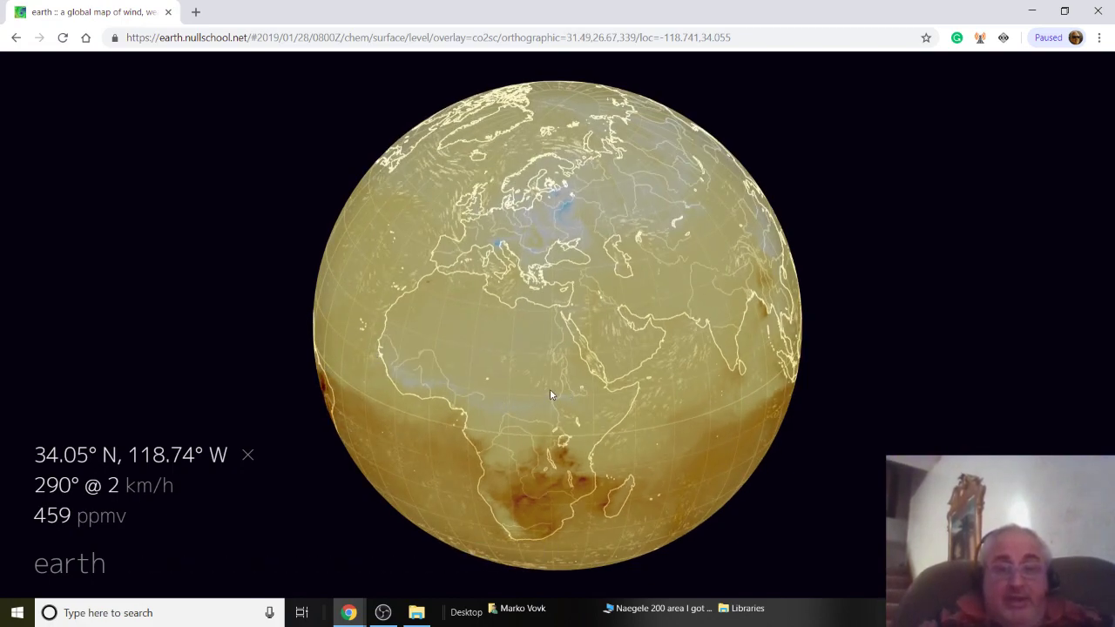
pyautogui.moveTo(687, 256); pyautogui.dragTo(419, 350)
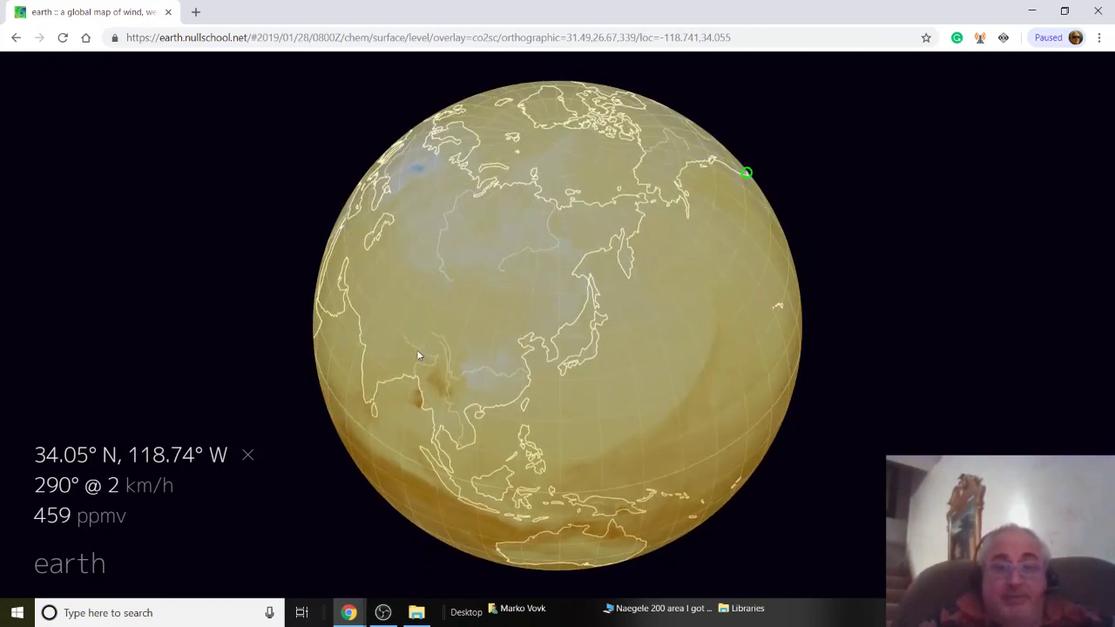
pyautogui.moveTo(592, 303)
pyautogui.mouseDown()
pyautogui.moveTo(465, 271)
pyautogui.moveTo(351, 214)
pyautogui.mouseUp()
pyautogui.moveTo(595, 247)
pyautogui.mouseDown()
pyautogui.moveTo(521, 238)
pyautogui.moveTo(532, 226)
pyautogui.mouseUp()
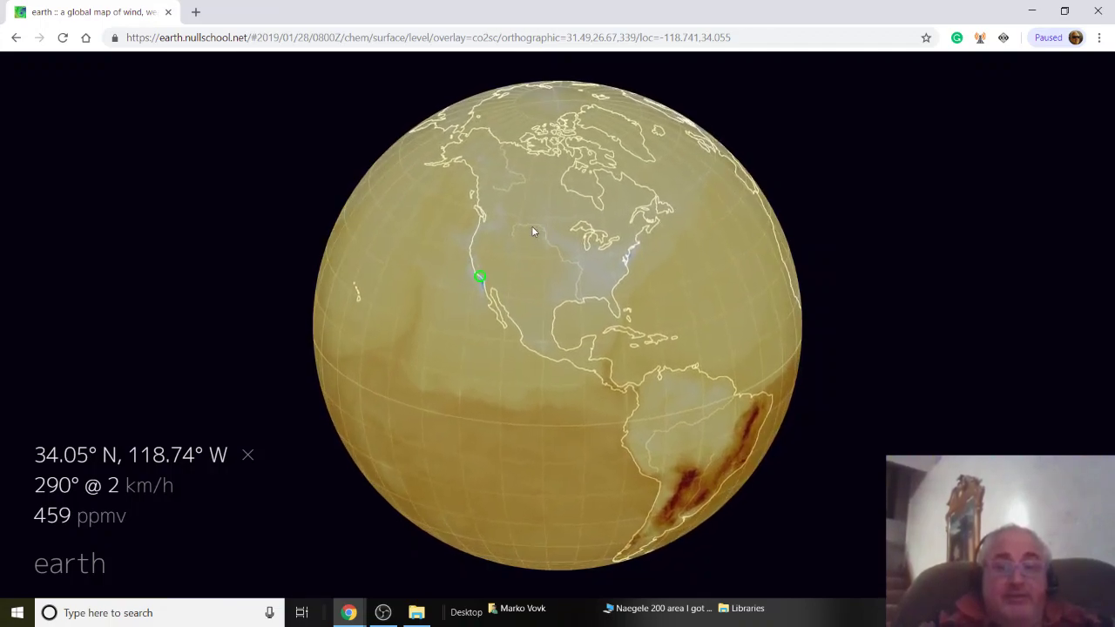
# Step: Set the map date to 2018-01-26, where Los Angeles reads 423 ppmv
pyautogui.click(95, 566)
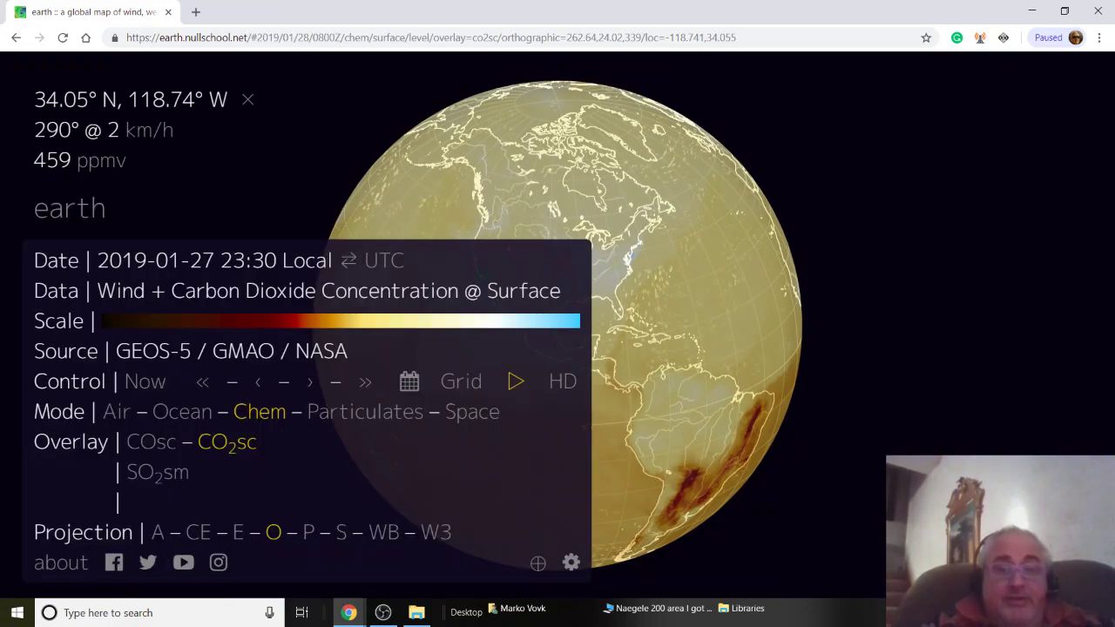
pyautogui.click(409, 384)
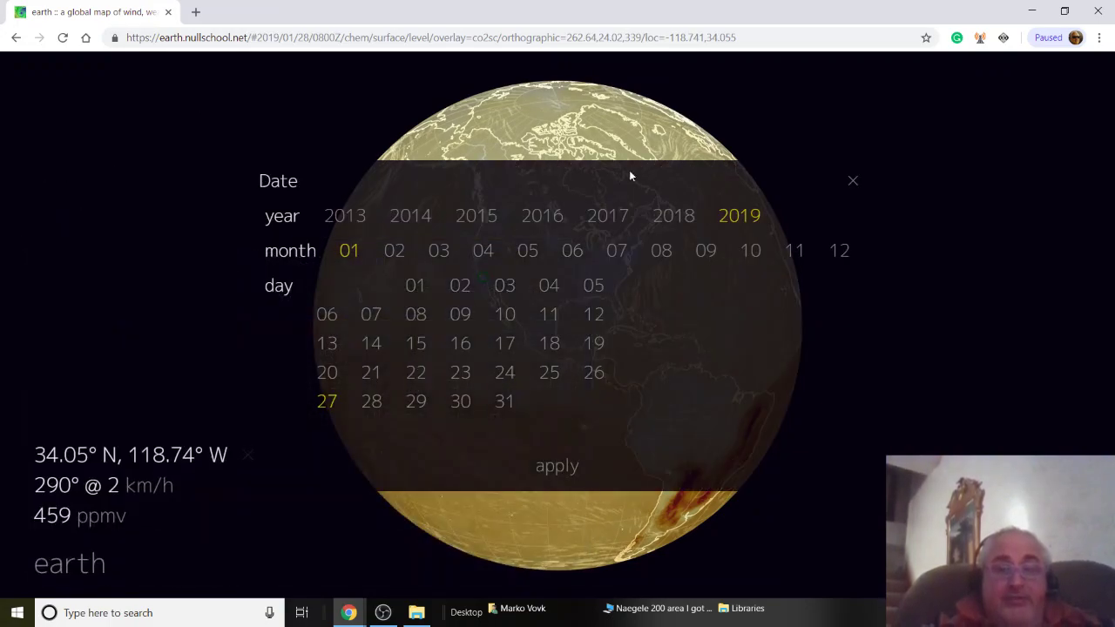
pyautogui.click(668, 215)
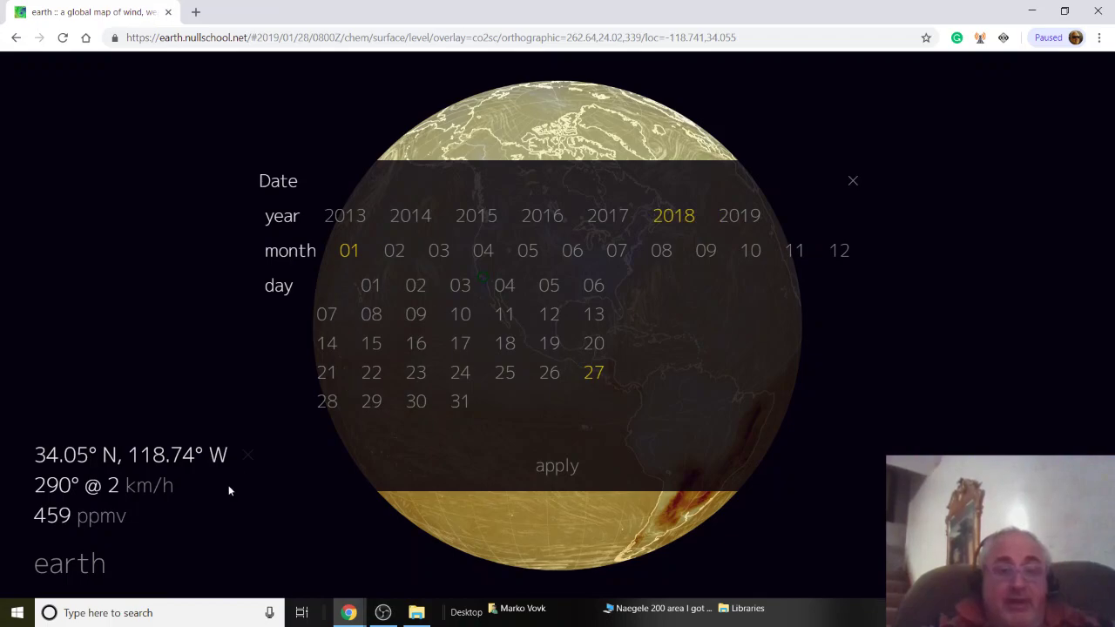
pyautogui.click(552, 467)
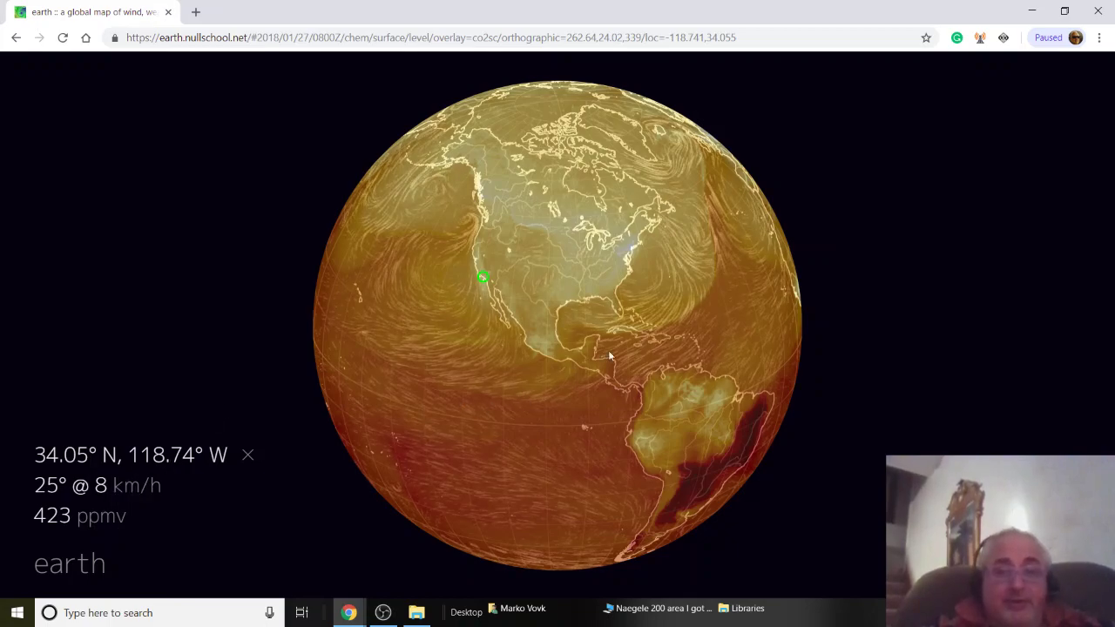
# Step: Change the date back to 2019/01/26 and load its carbon dioxide data
pyautogui.doubleClick(77, 566)
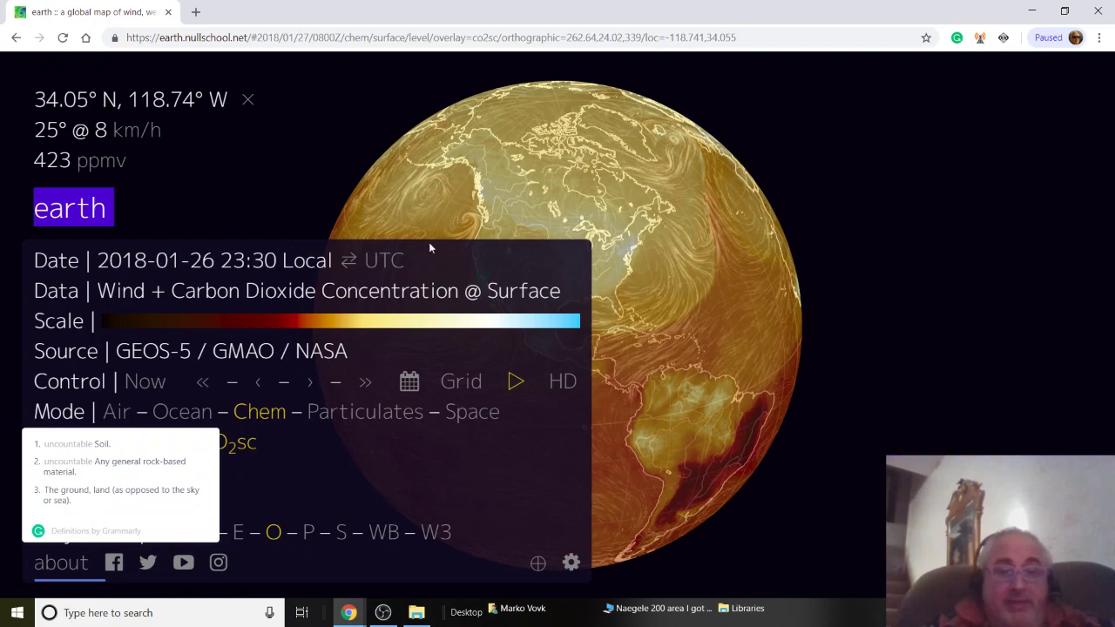
pyautogui.click(412, 380)
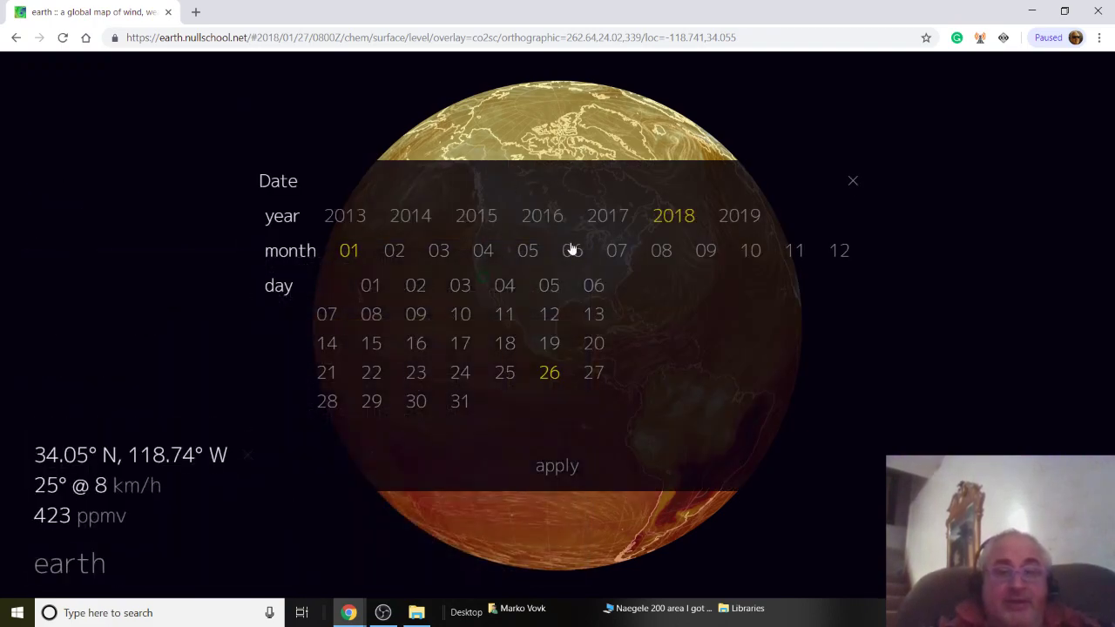
pyautogui.click(741, 217)
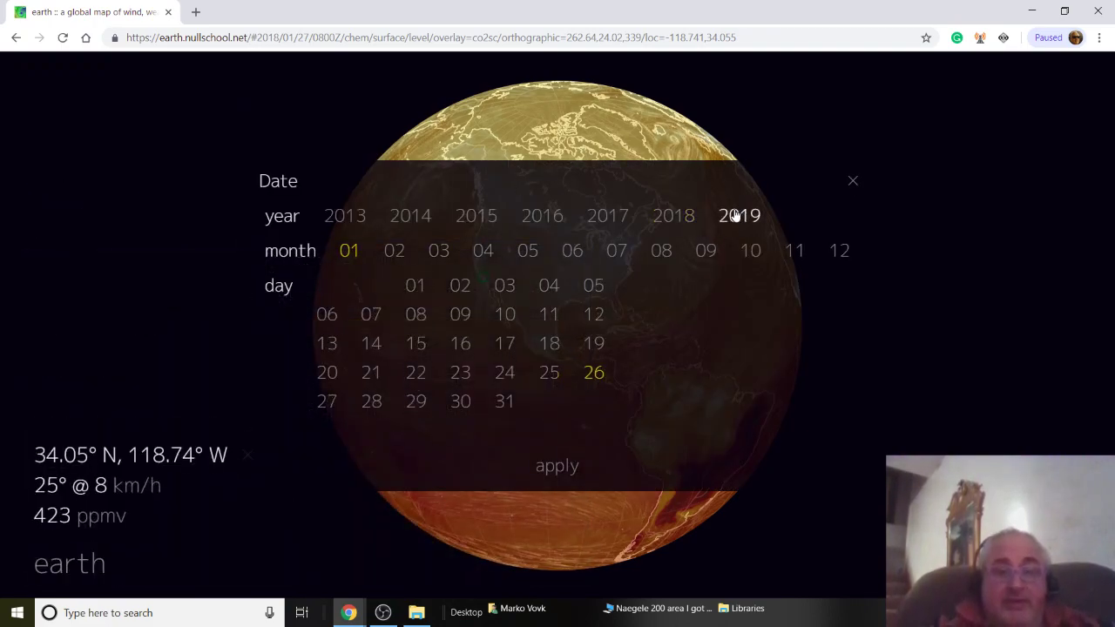
pyautogui.click(96, 564)
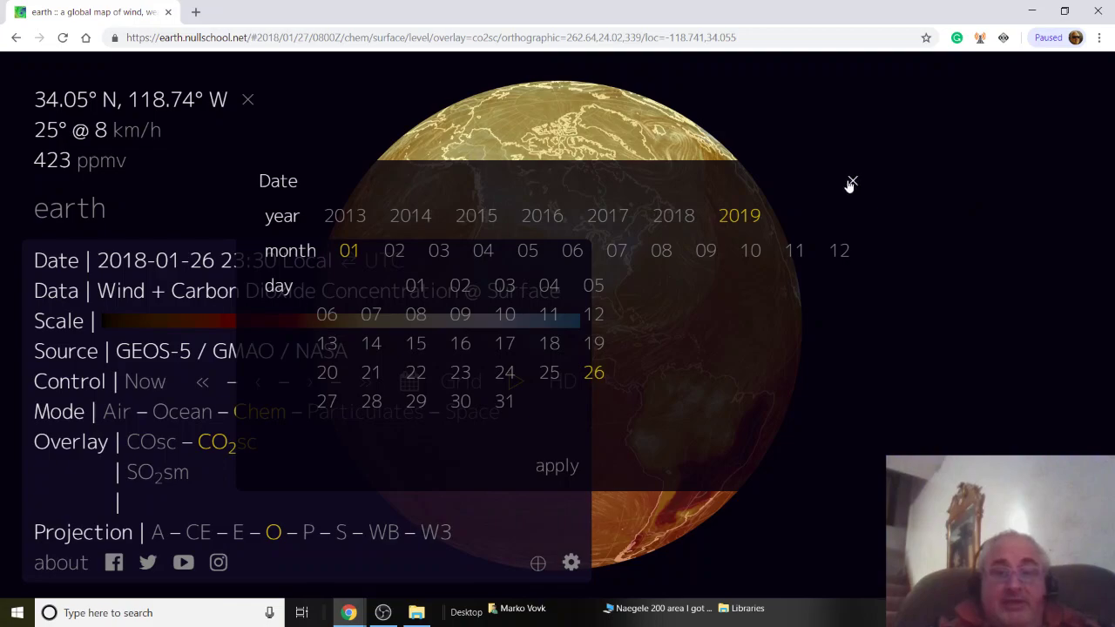
pyautogui.click(558, 467)
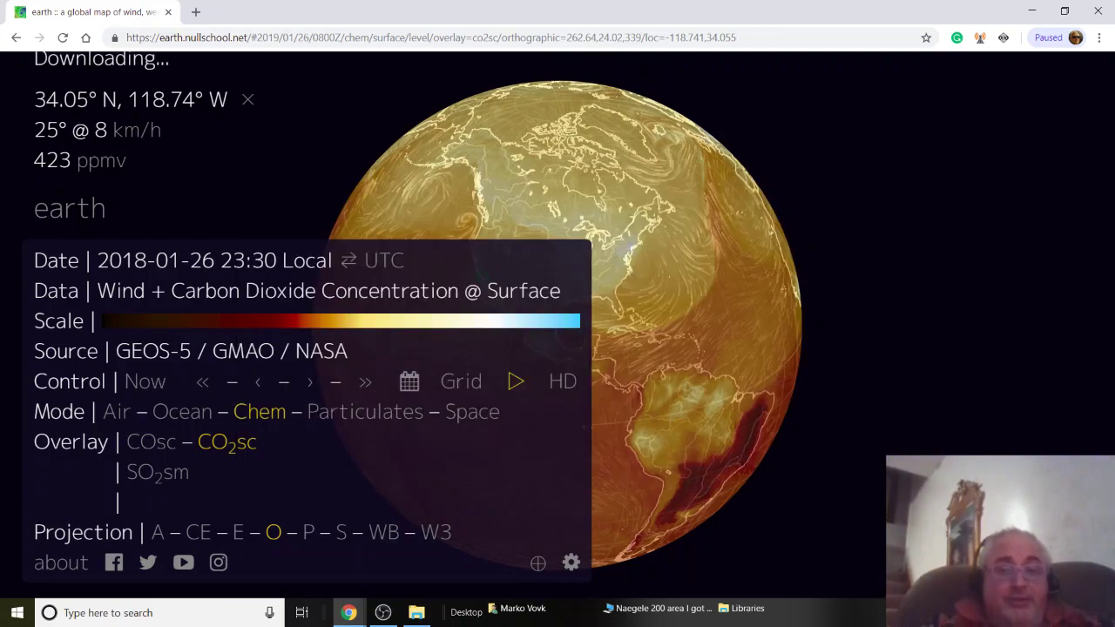
# Step: Switch the overlay to surface sulfur dioxide mass (so2smass) and close the menu
pyautogui.click(149, 477)
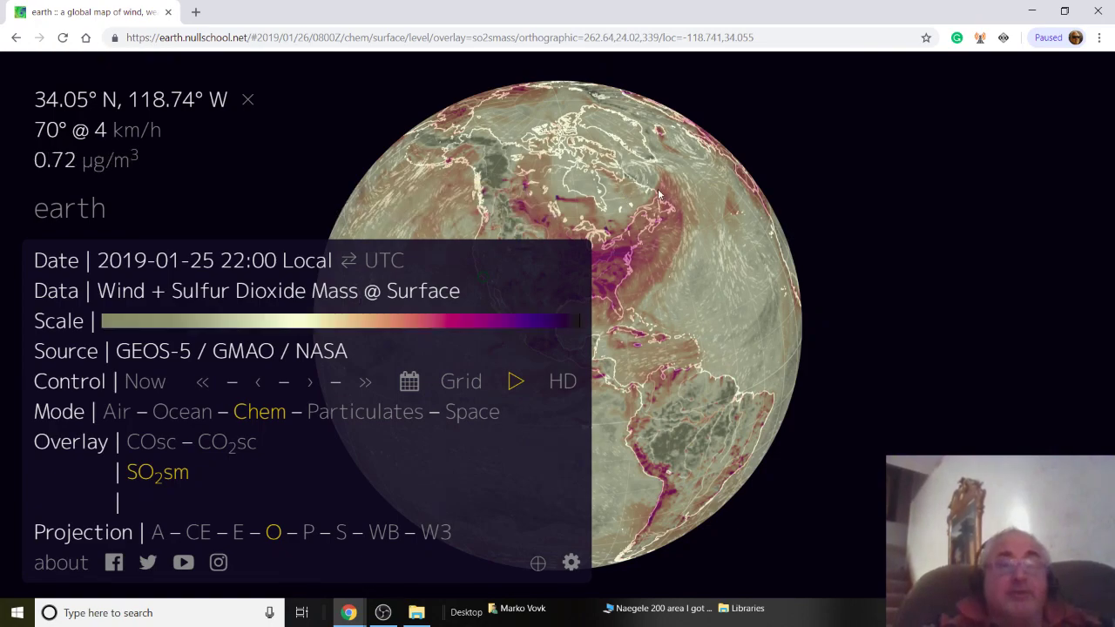
pyautogui.click(82, 211)
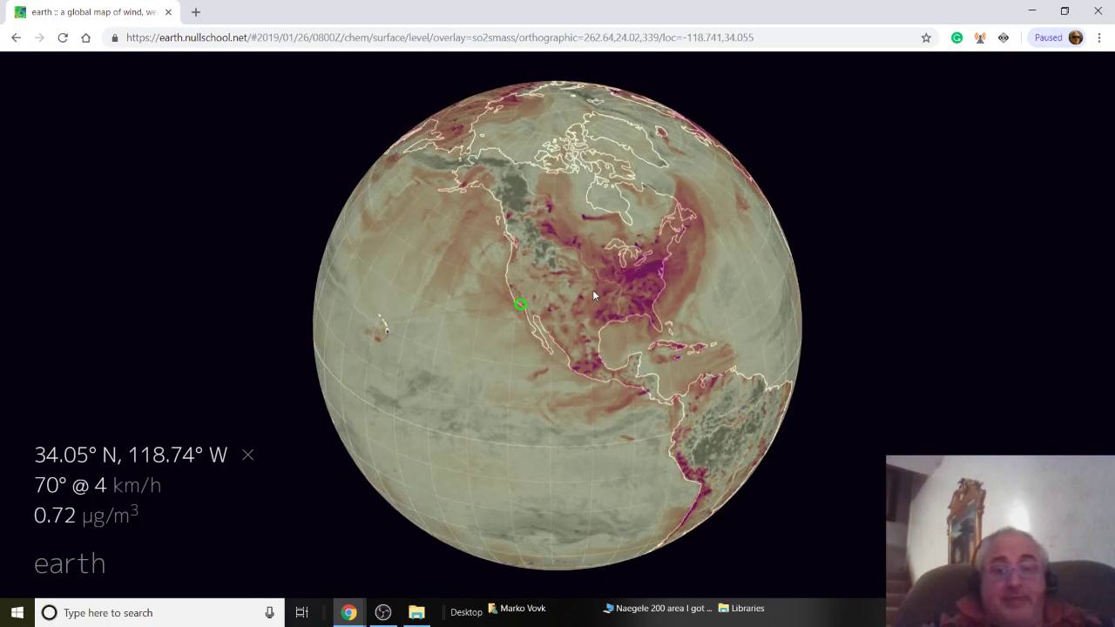
pyautogui.moveTo(383, 286); pyautogui.dragTo(367, 315)
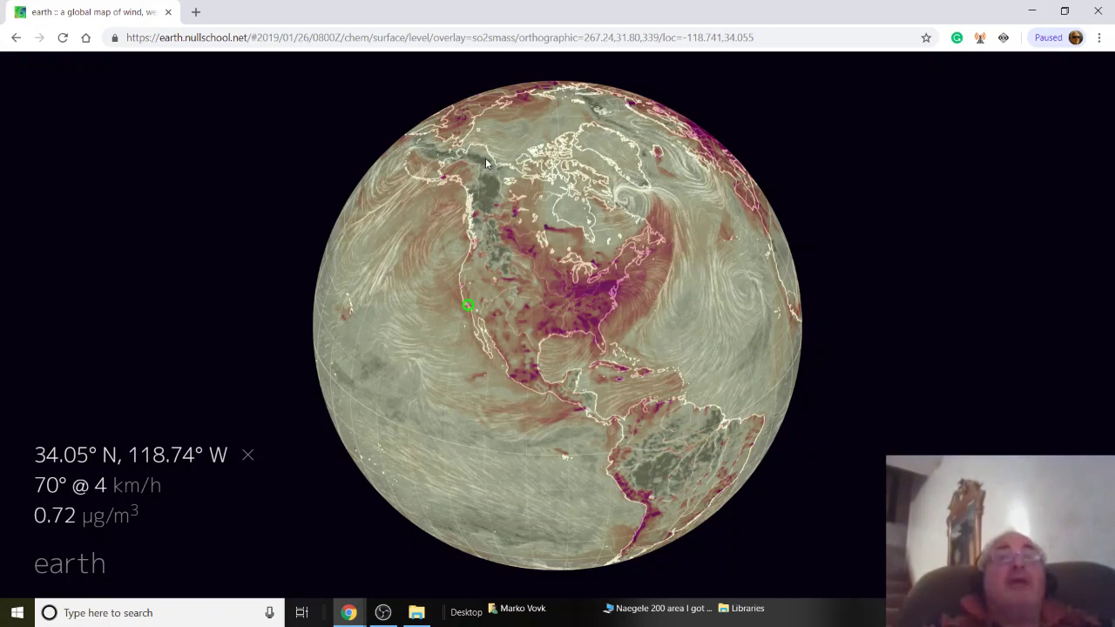
# Step: Rotate past Europe, East Asia and the Pacific, ending centred on North America
pyautogui.moveTo(642, 258); pyautogui.dragTo(427, 312)
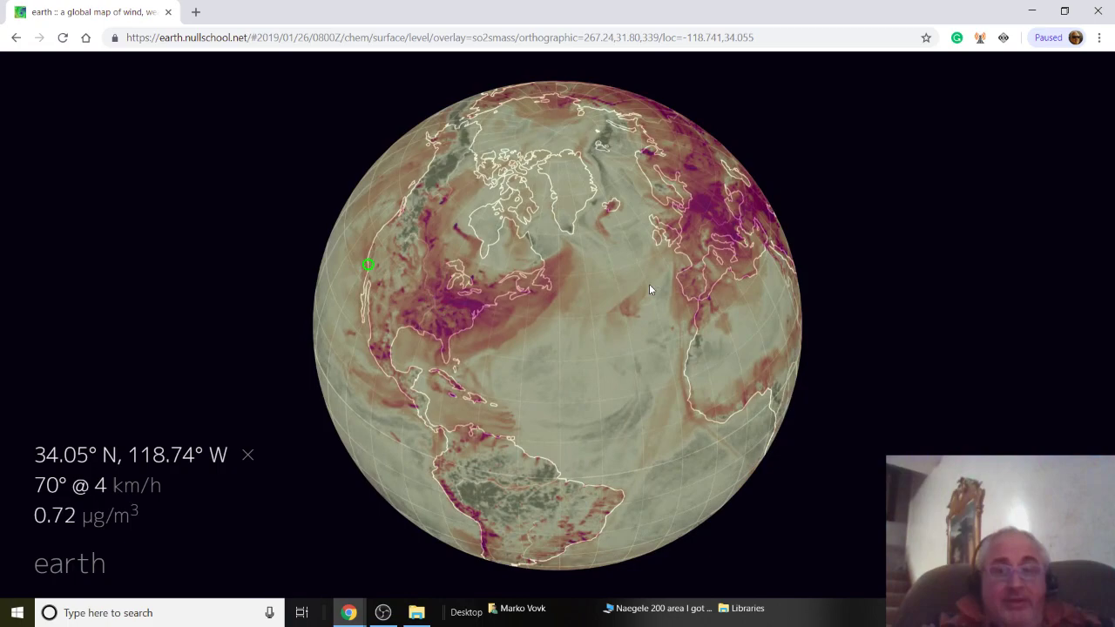
pyautogui.moveTo(648, 319); pyautogui.dragTo(385, 298)
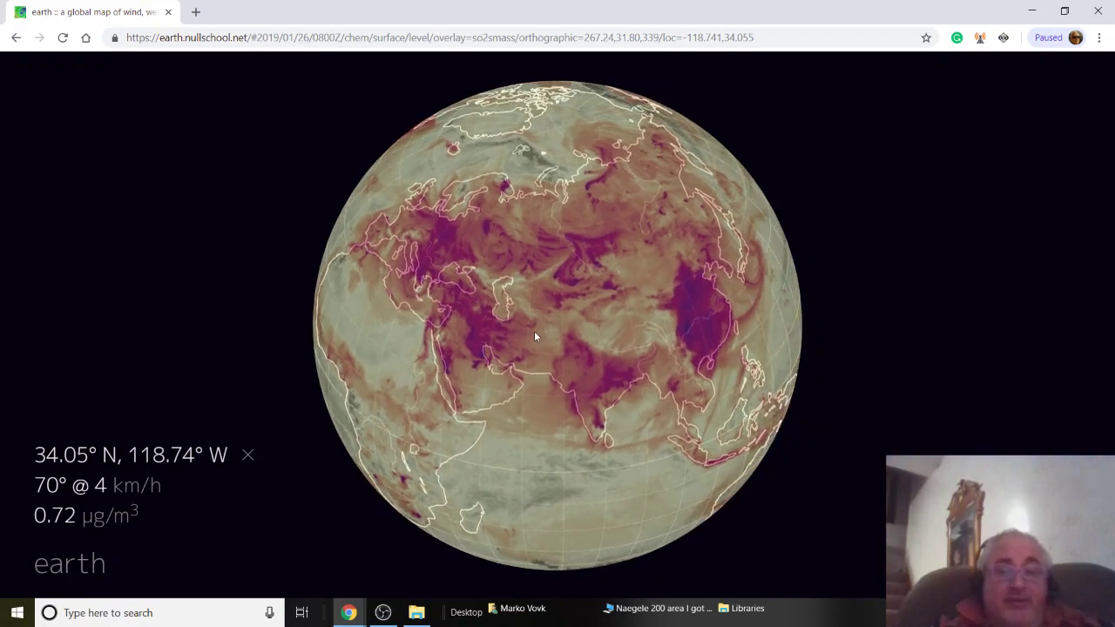
pyautogui.moveTo(525, 324); pyautogui.dragTo(406, 264)
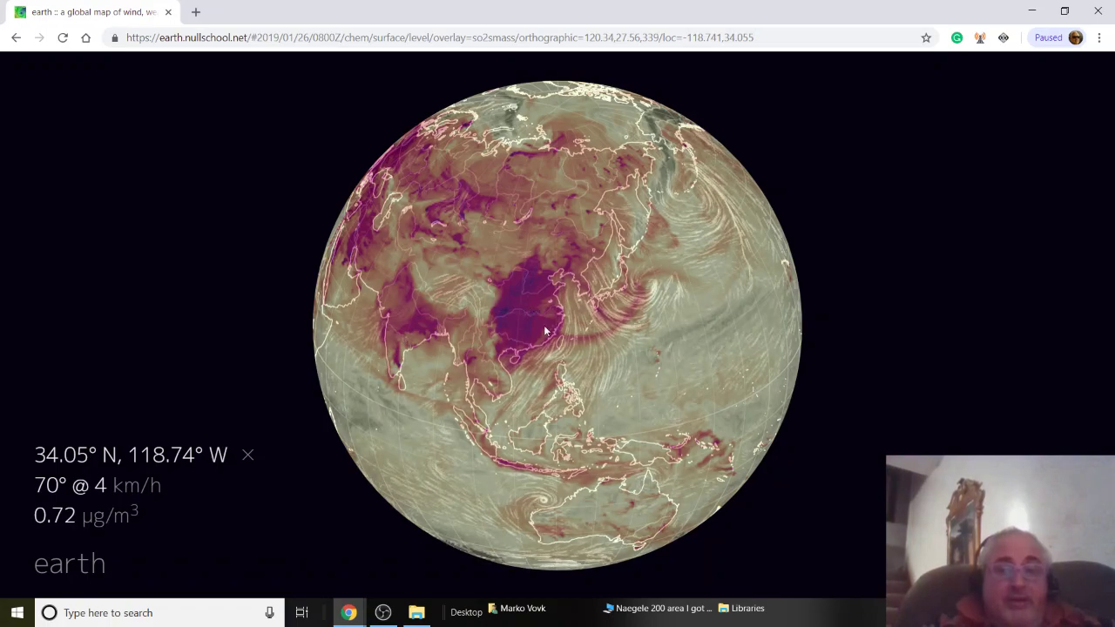
pyautogui.moveTo(639, 334); pyautogui.dragTo(342, 284)
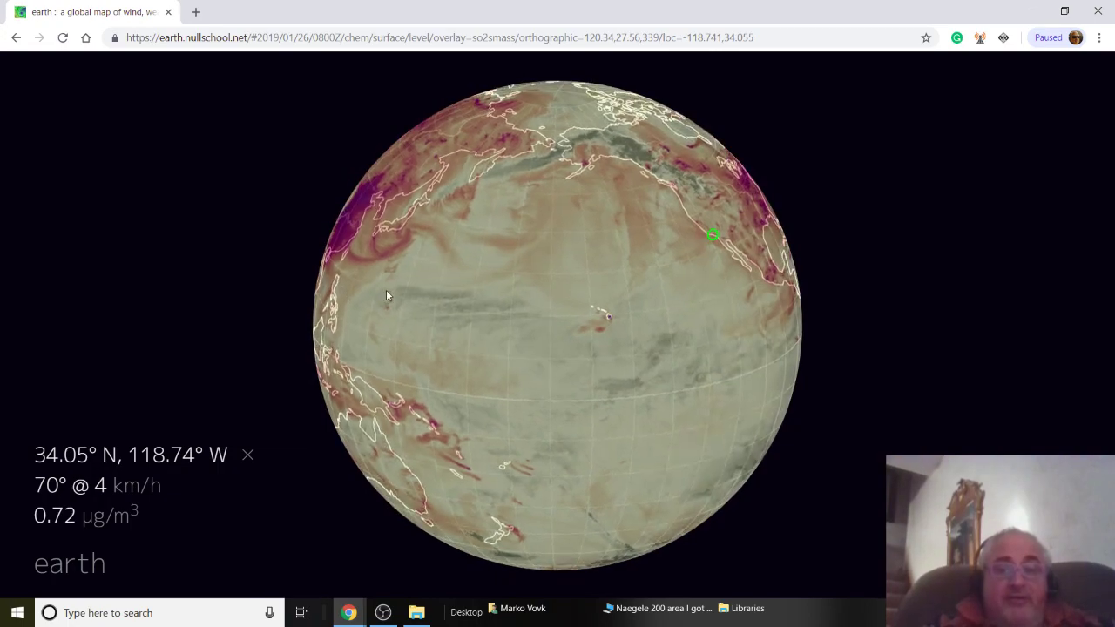
pyautogui.moveTo(564, 264); pyautogui.dragTo(386, 281)
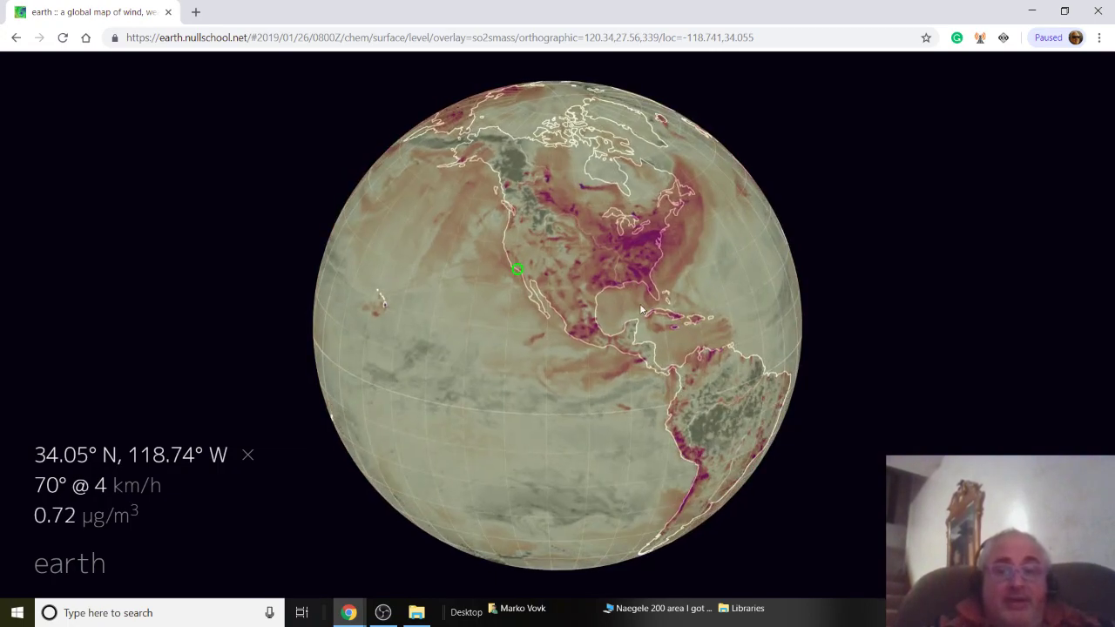
pyautogui.moveTo(603, 348); pyautogui.dragTo(589, 367)
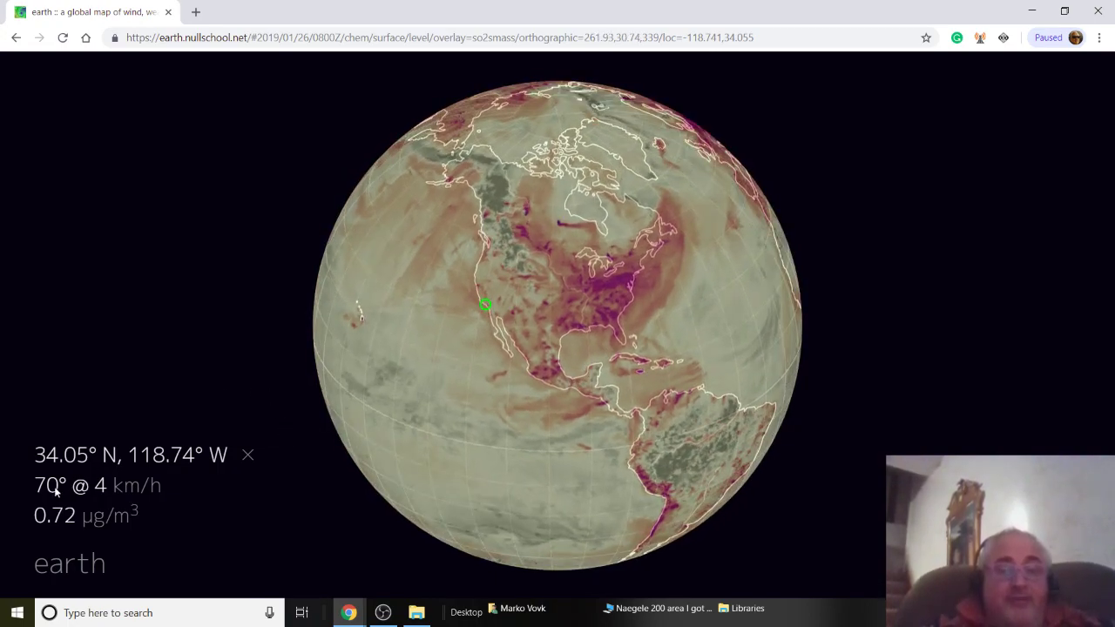
# Step: Return to Air mode surface wind, trying TPW before settling on the Total Cloud Water overlay
pyautogui.click(54, 565)
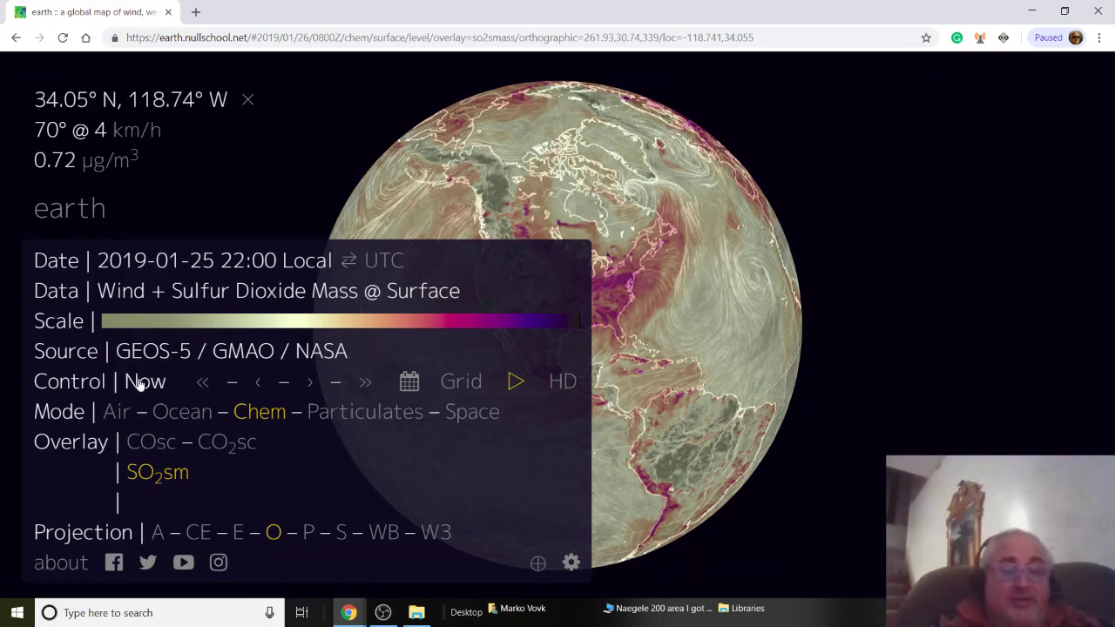
pyautogui.click(123, 412)
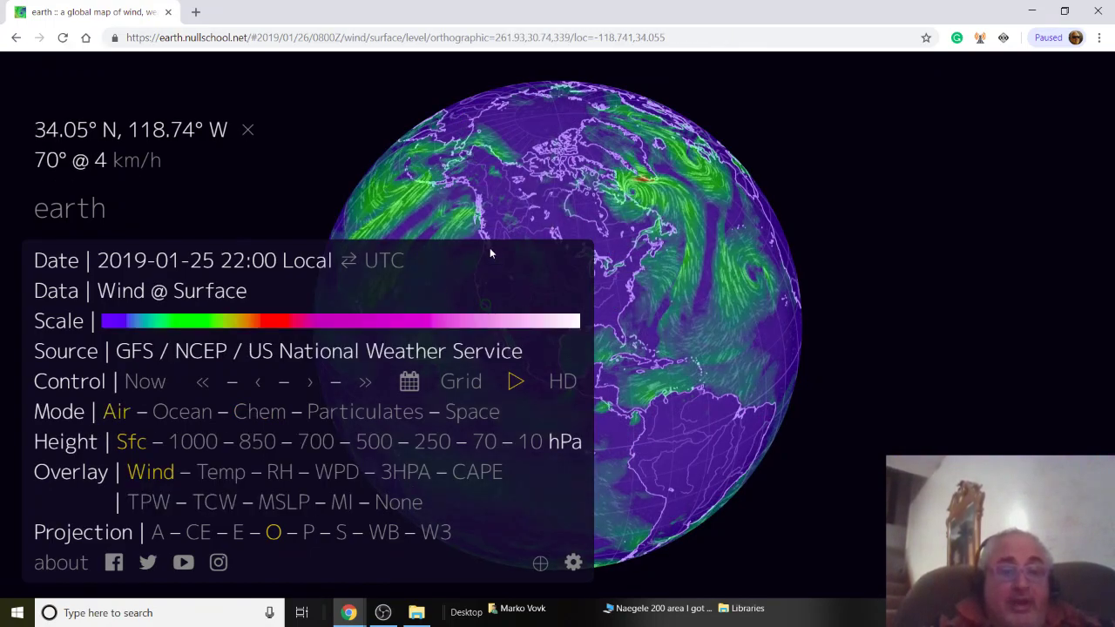
pyautogui.moveTo(589, 206); pyautogui.dragTo(601, 170)
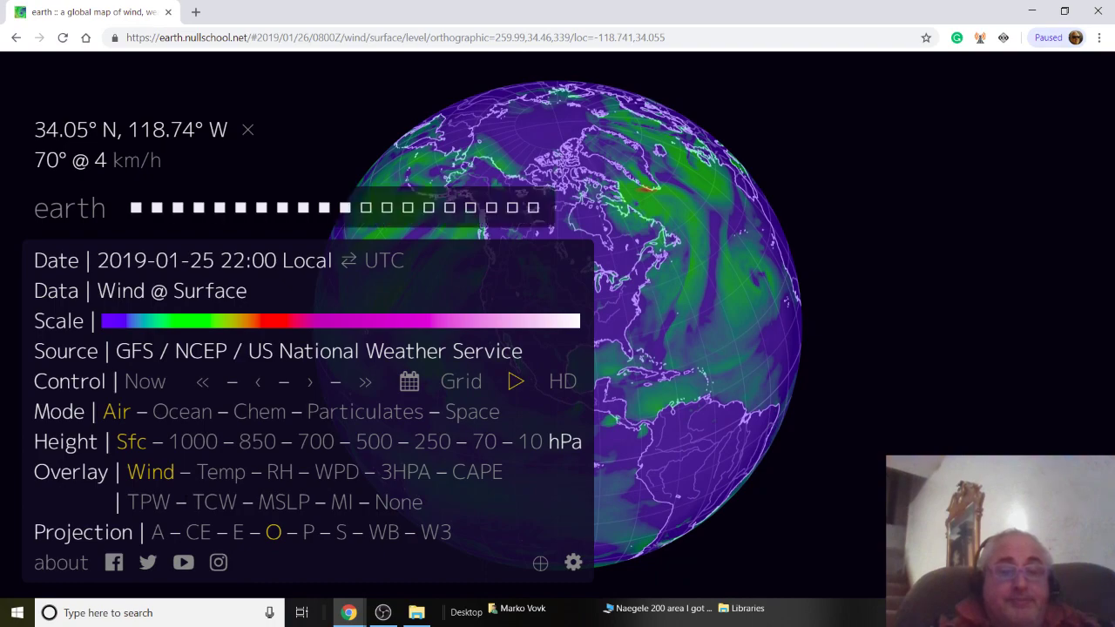
pyautogui.click(142, 505)
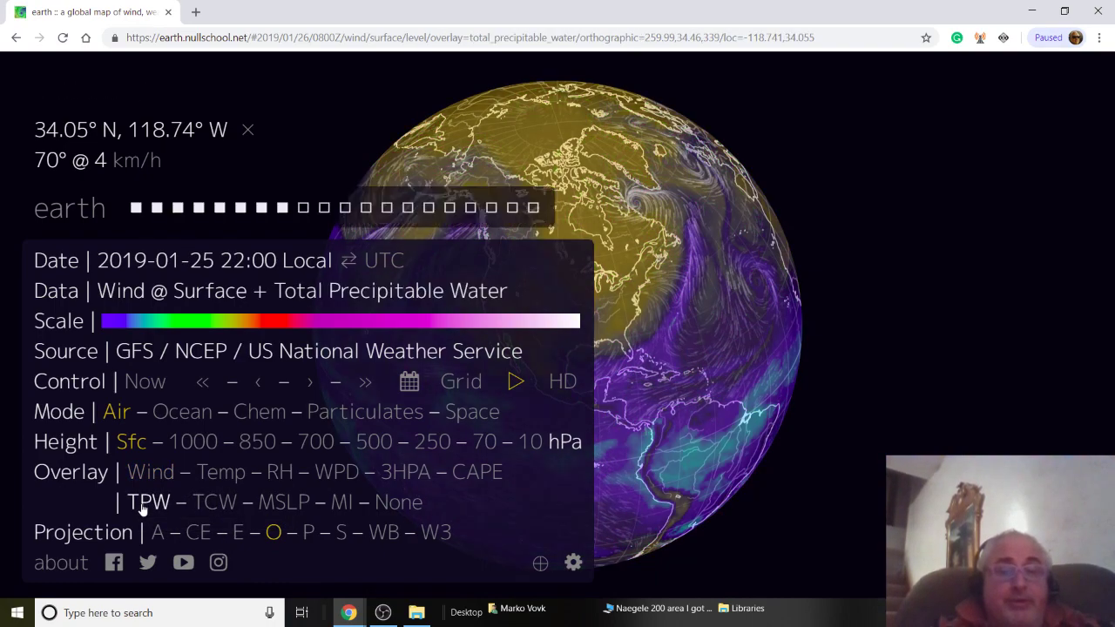
pyautogui.click(225, 502)
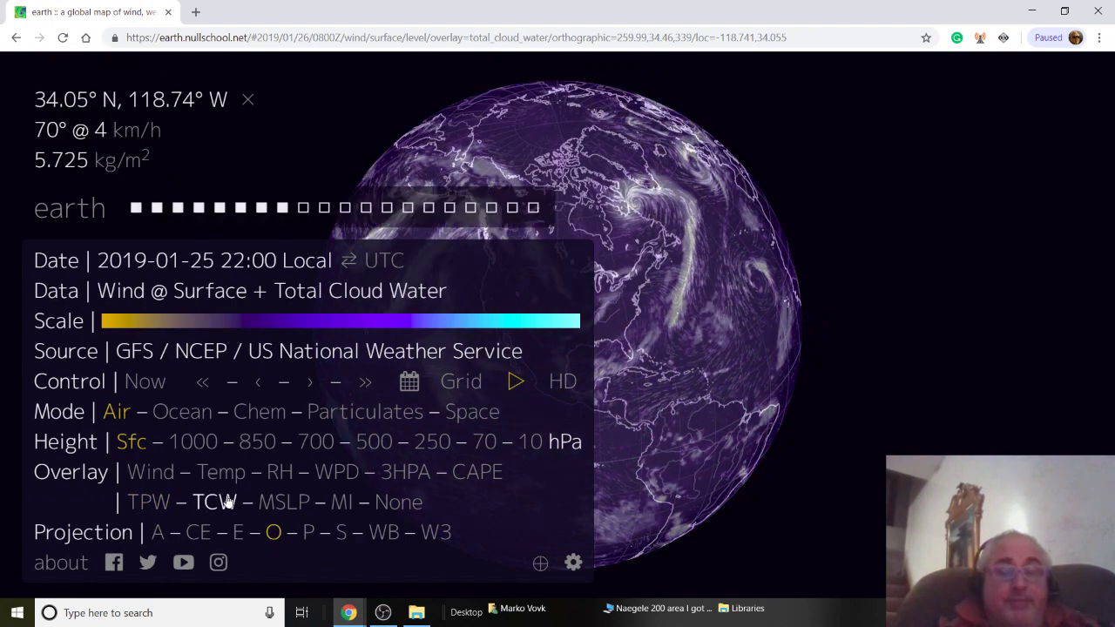
pyautogui.moveTo(614, 227); pyautogui.dragTo(496, 251)
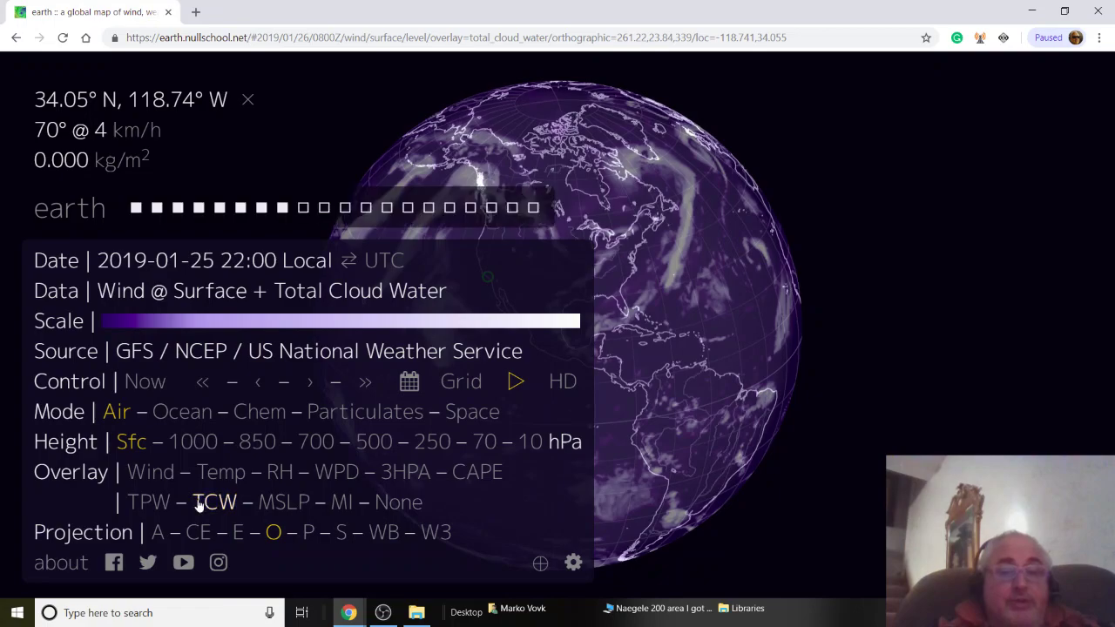
# Step: Switch to Ocean mode with Significant Wave Height, then view the western Pacific and East Asia
pyautogui.click(183, 413)
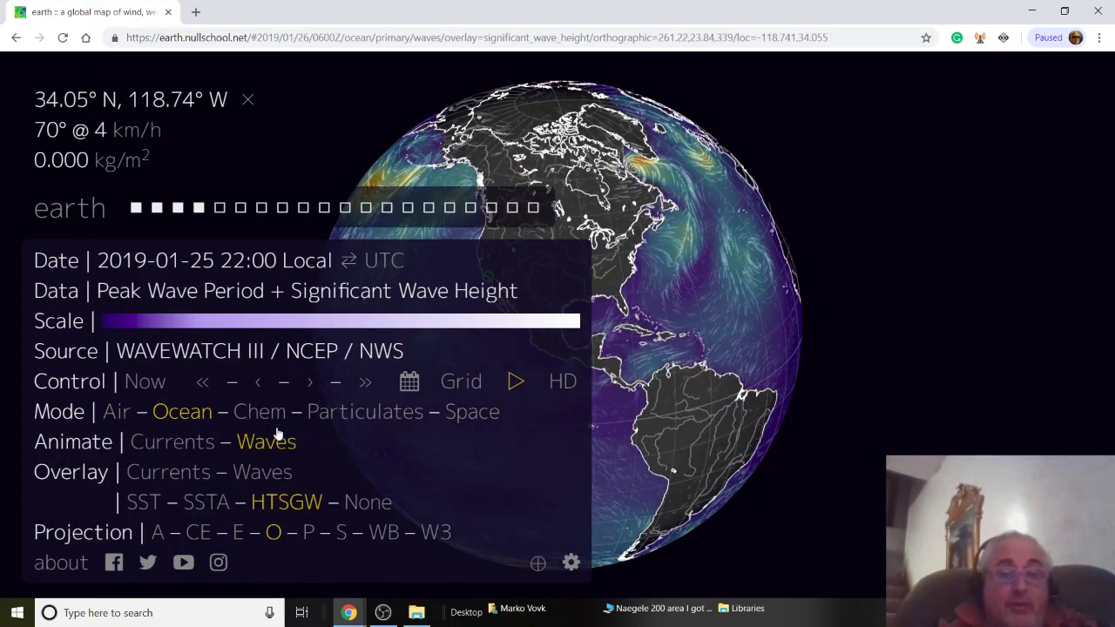
pyautogui.click(262, 471)
pyautogui.moveTo(528, 171); pyautogui.dragTo(543, 213)
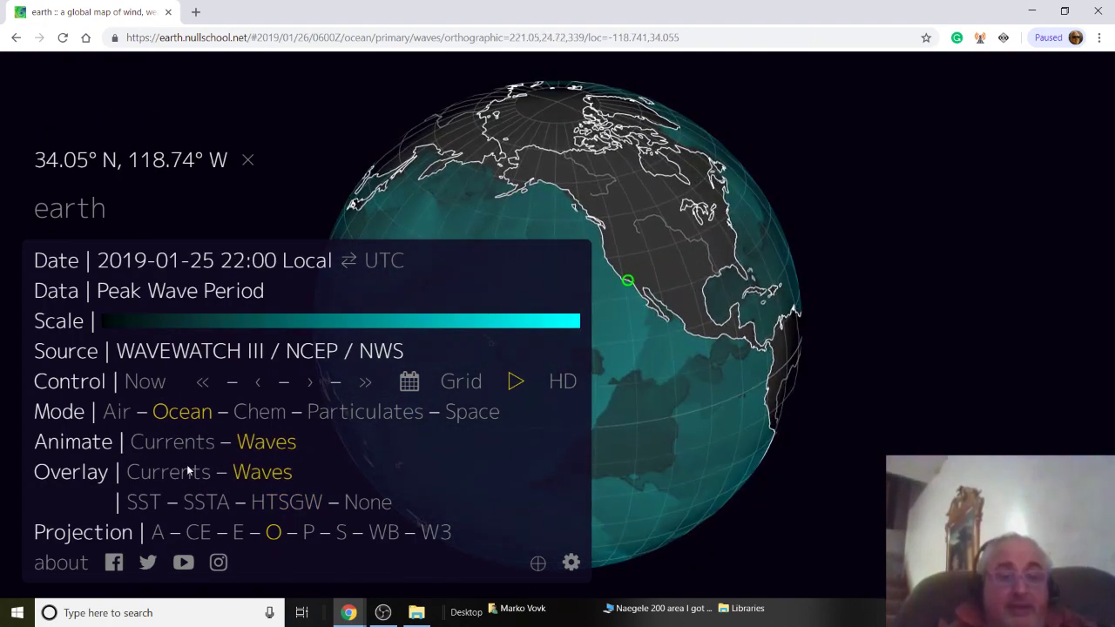
pyautogui.click(281, 503)
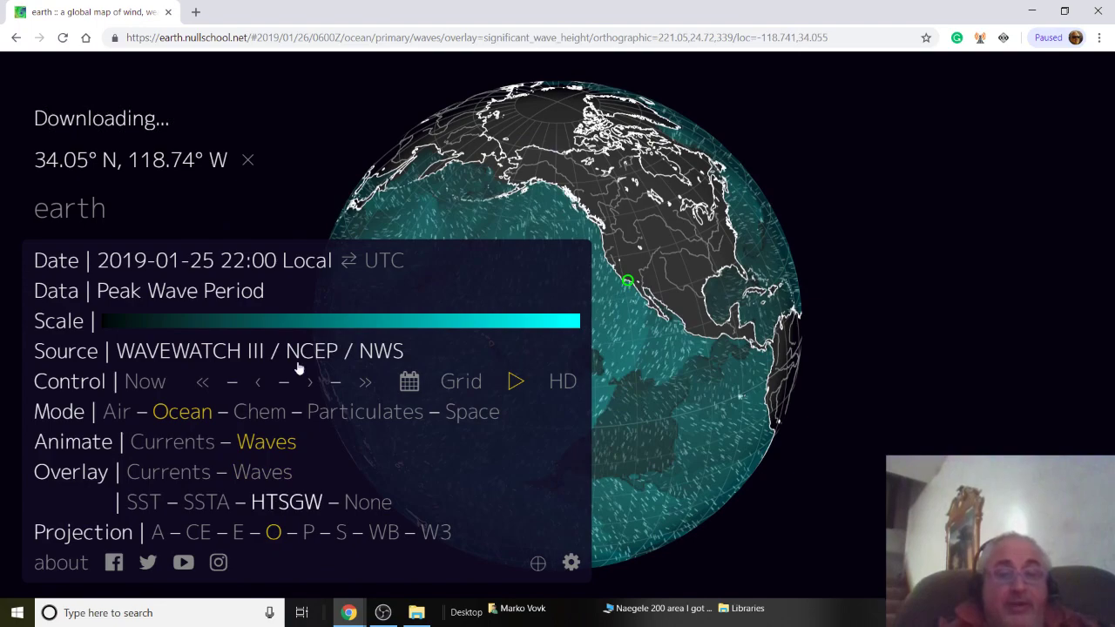
pyautogui.moveTo(329, 260); pyautogui.dragTo(264, 291)
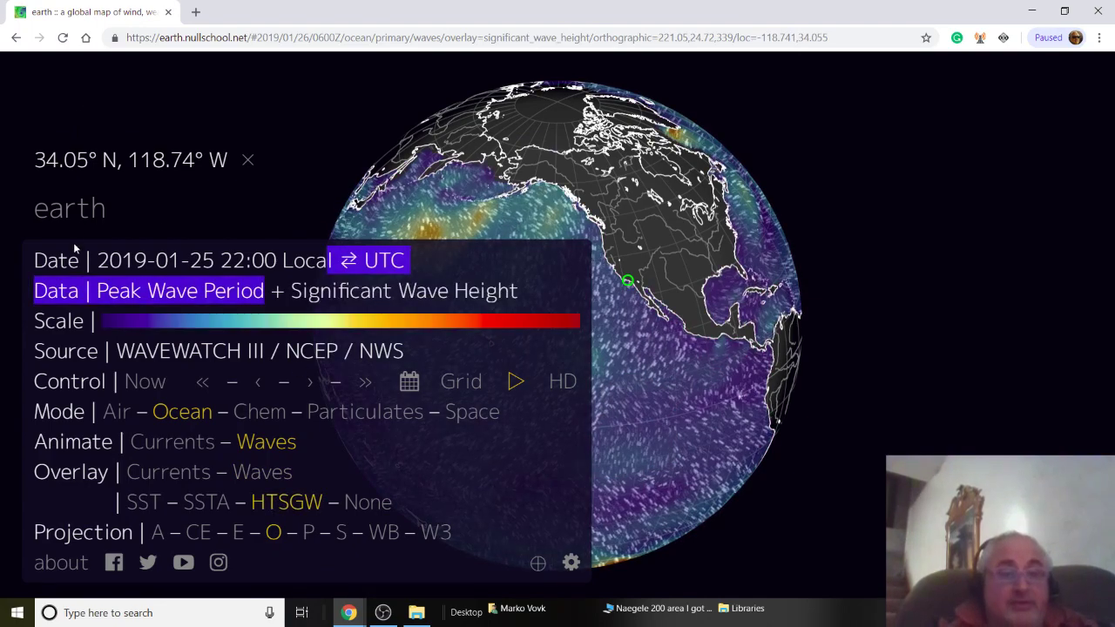
pyautogui.click(75, 214)
pyautogui.moveTo(567, 380); pyautogui.dragTo(617, 341)
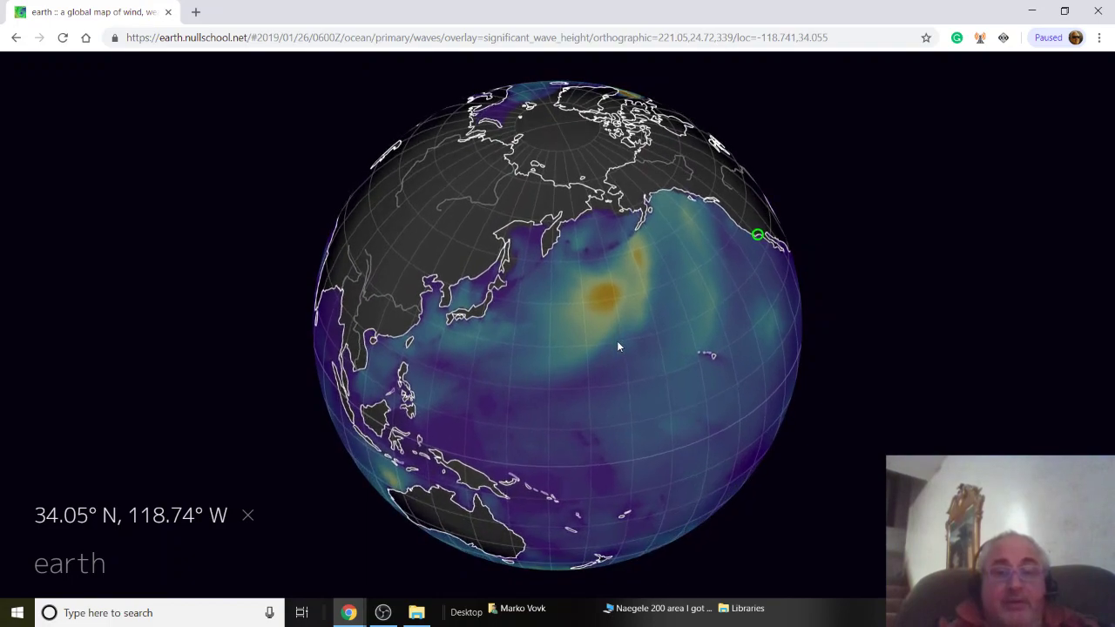
# Step: Probe the North Pacific storm, switch wave height units to feet, and probe near the Aleutians
pyautogui.click(602, 300)
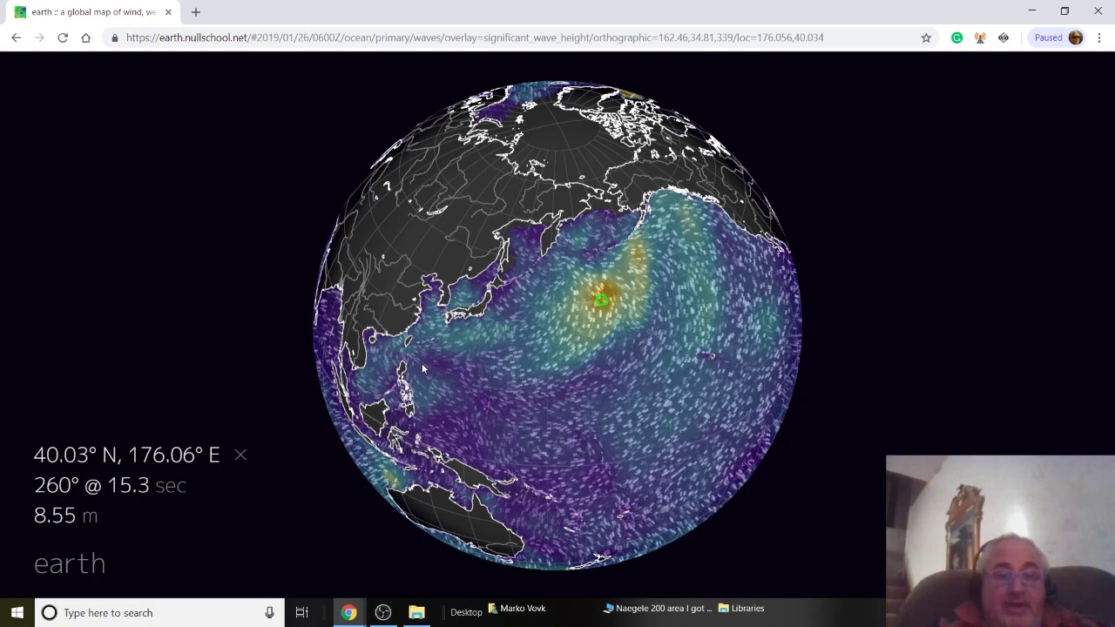
pyautogui.click(89, 523)
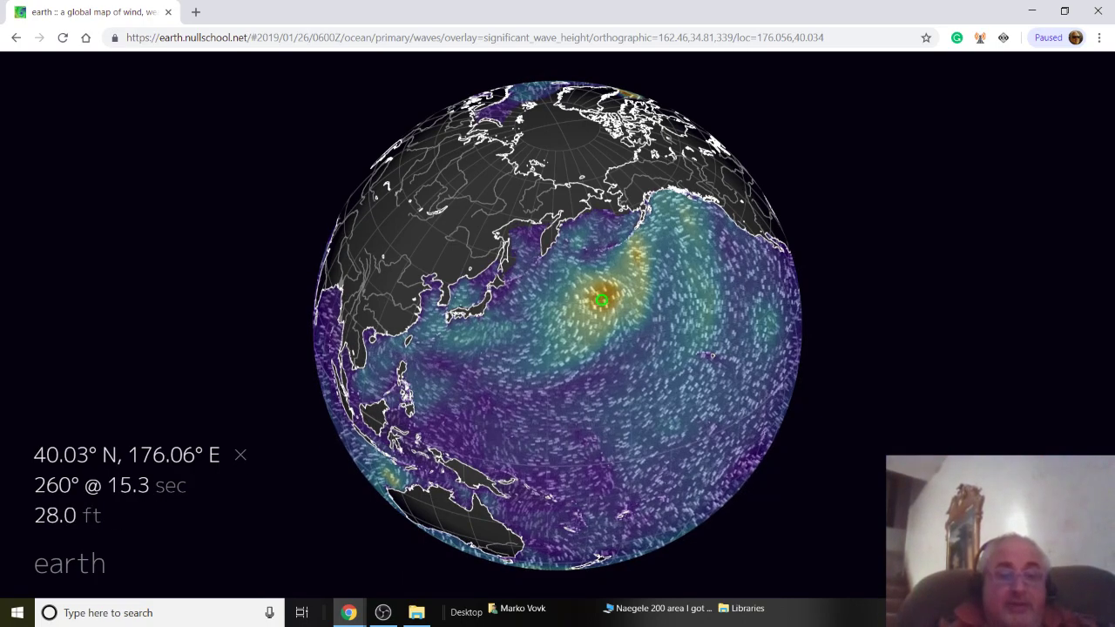
pyautogui.moveTo(613, 300); pyautogui.dragTo(553, 323)
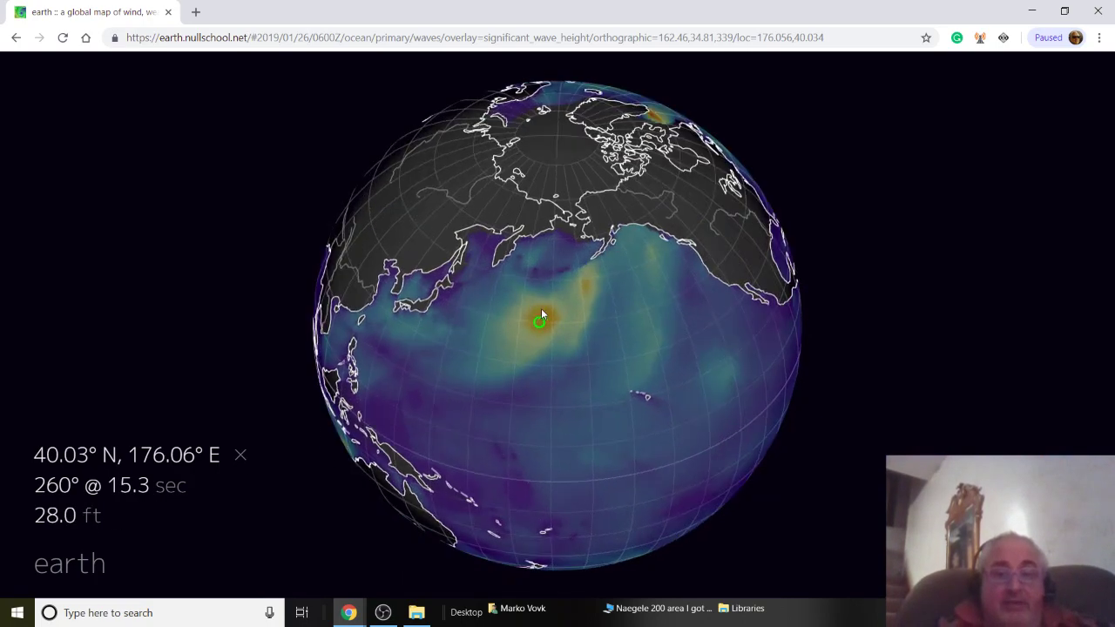
pyautogui.click(648, 297)
# Step: Probe the storm centre at 41.31° N, 178.06° E, reading 255° @ 14.9 sec and 29.6 ft
pyautogui.moveTo(584, 331); pyautogui.dragTo(340, 296)
pyautogui.moveTo(685, 308); pyautogui.dragTo(692, 257)
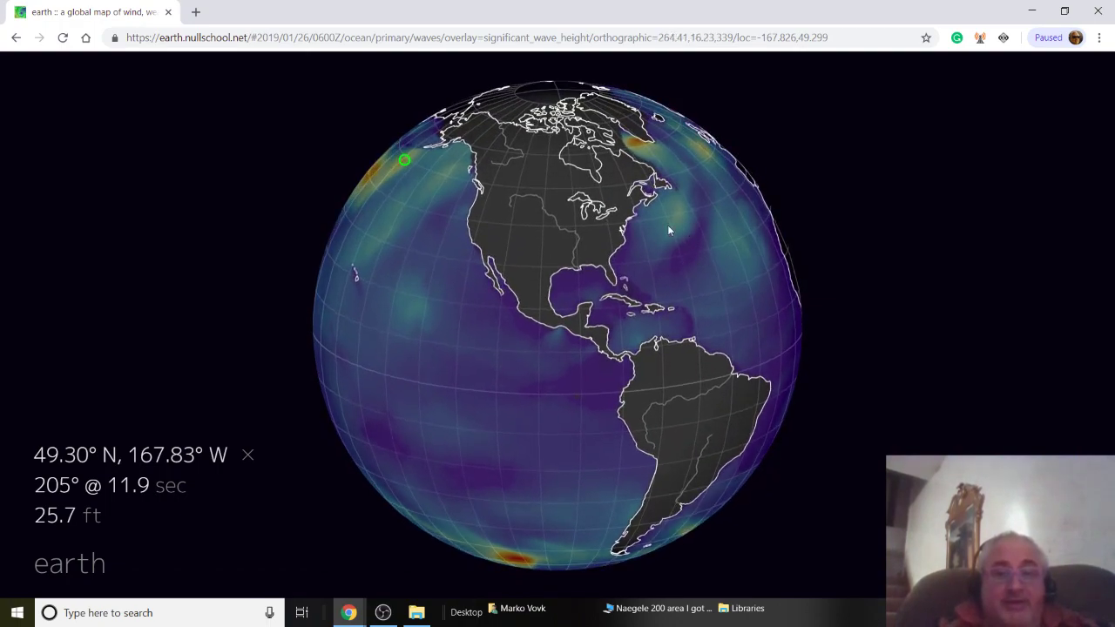
pyautogui.moveTo(538, 336); pyautogui.dragTo(642, 336)
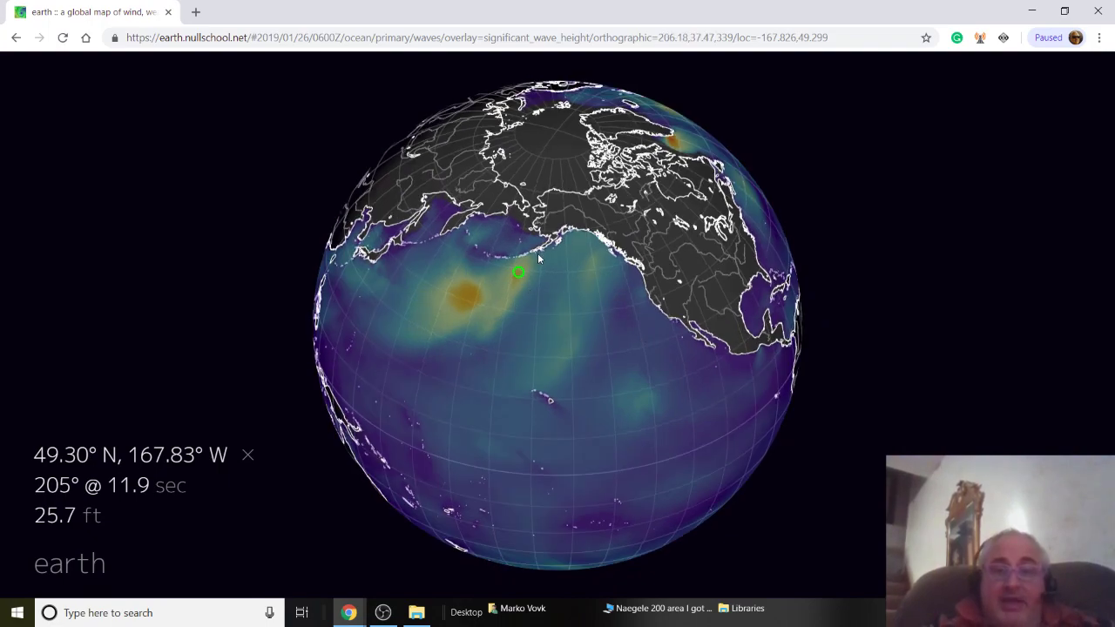
pyautogui.click(472, 301)
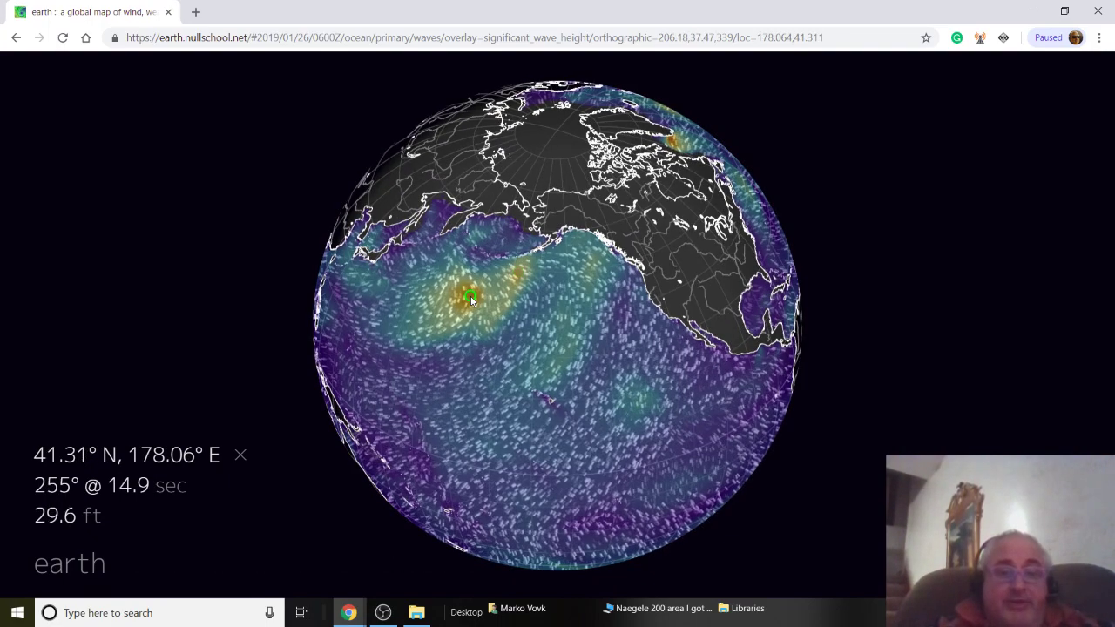
pyautogui.moveTo(591, 345); pyautogui.dragTo(356, 310)
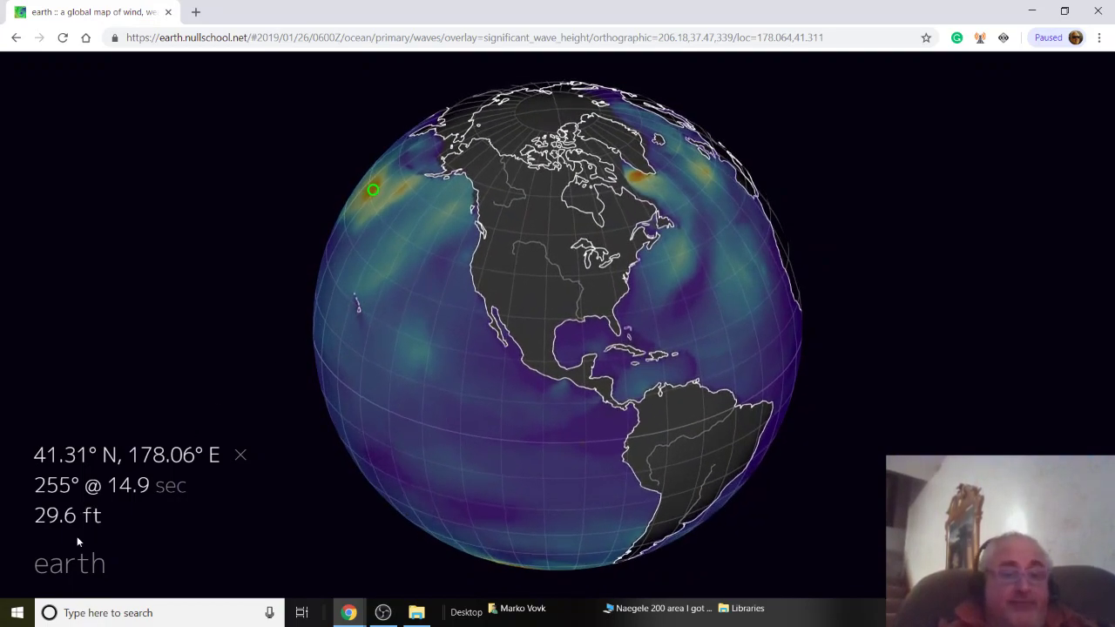
# Step: Try the Patterson map projection, then switch back to the Orthographic globe
pyautogui.click(69, 564)
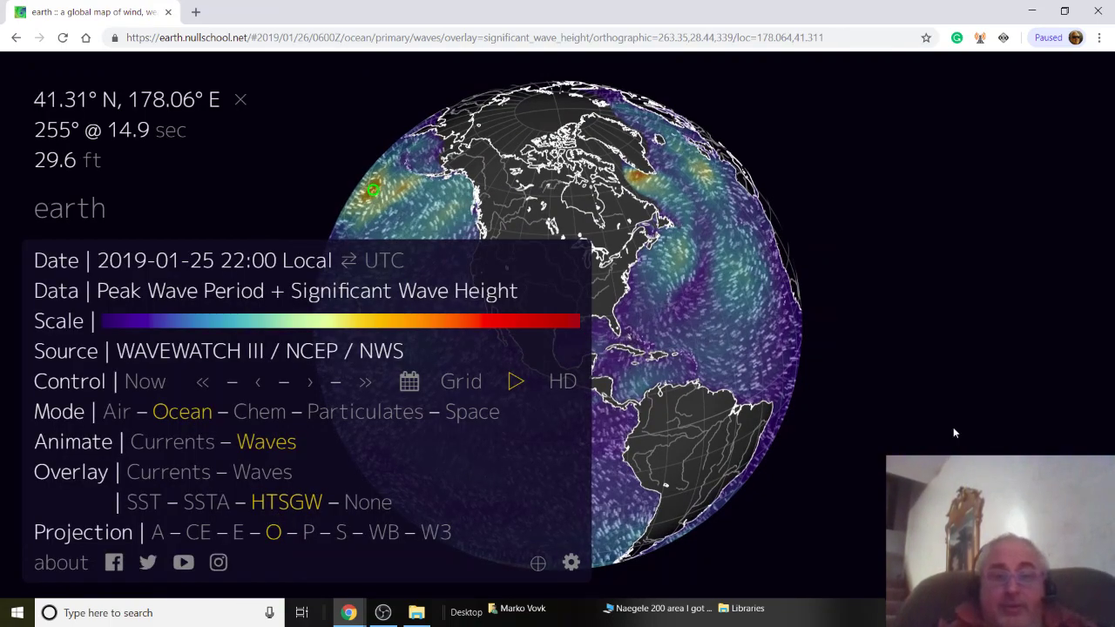
pyautogui.moveTo(980, 402); pyautogui.dragTo(993, 363)
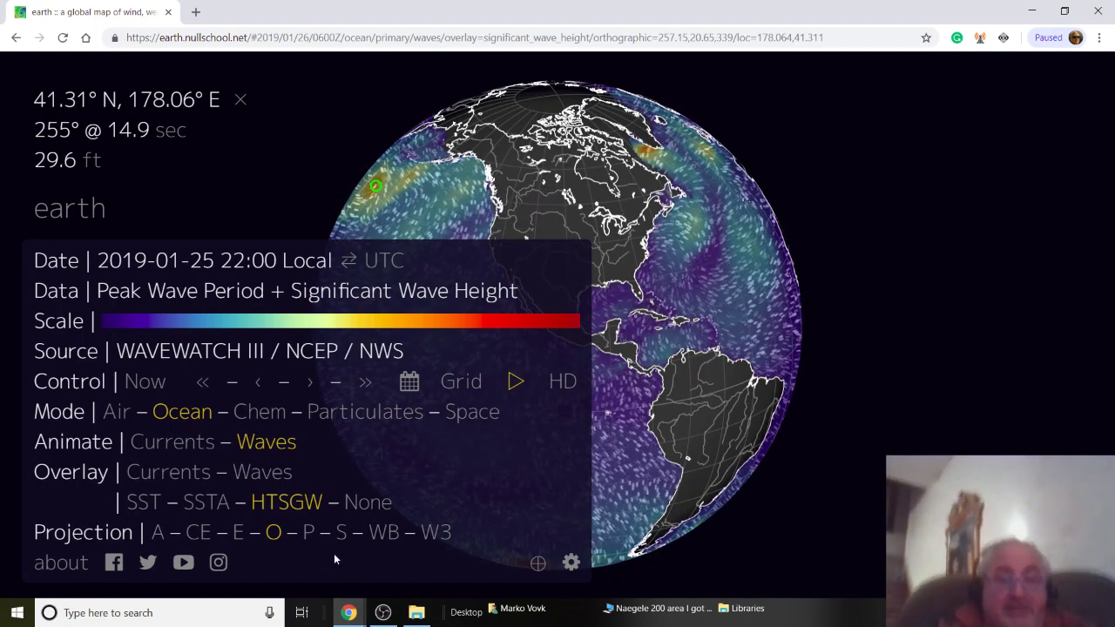
pyautogui.click(310, 533)
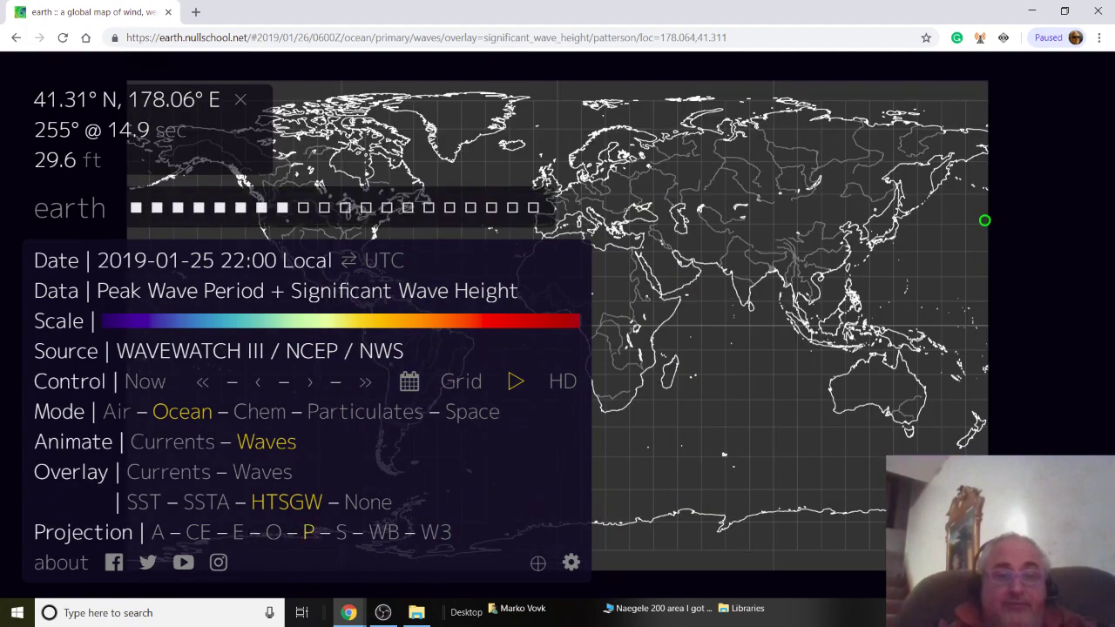
pyautogui.click(273, 532)
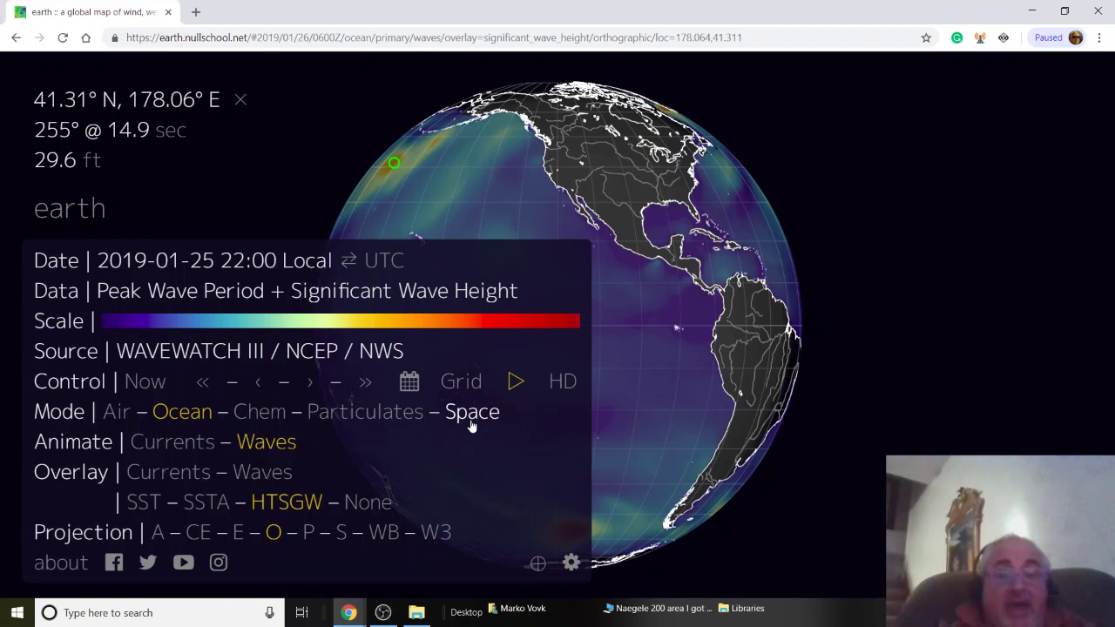
# Step: Switch to Space mode's Aurora overlay and view the northern aurora ring over the pole
pyautogui.click(470, 415)
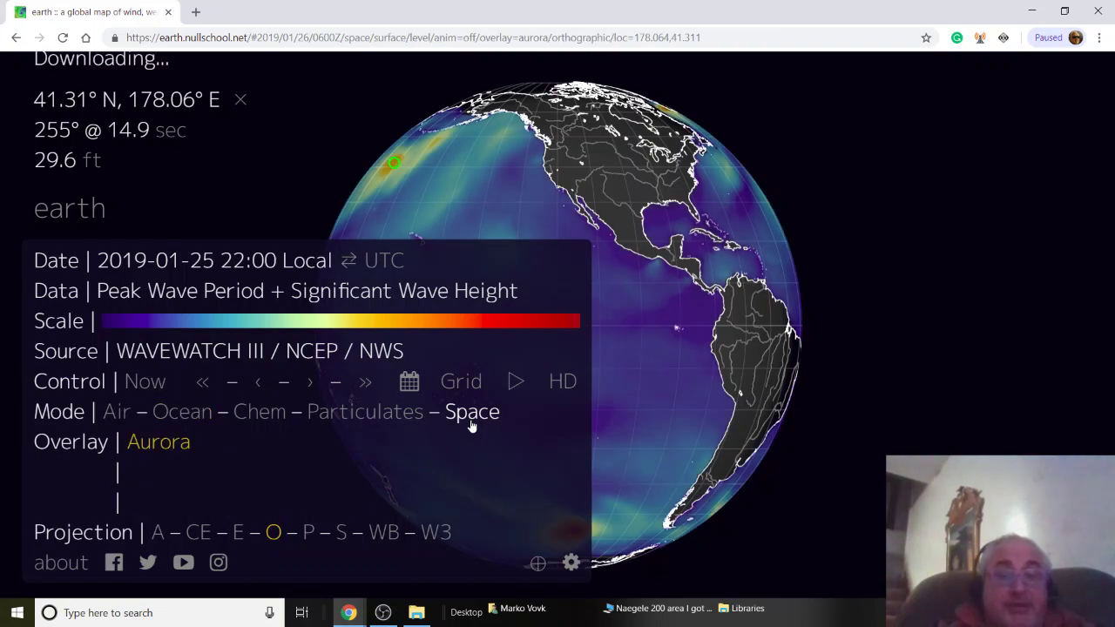
pyautogui.moveTo(591, 302); pyautogui.dragTo(608, 491)
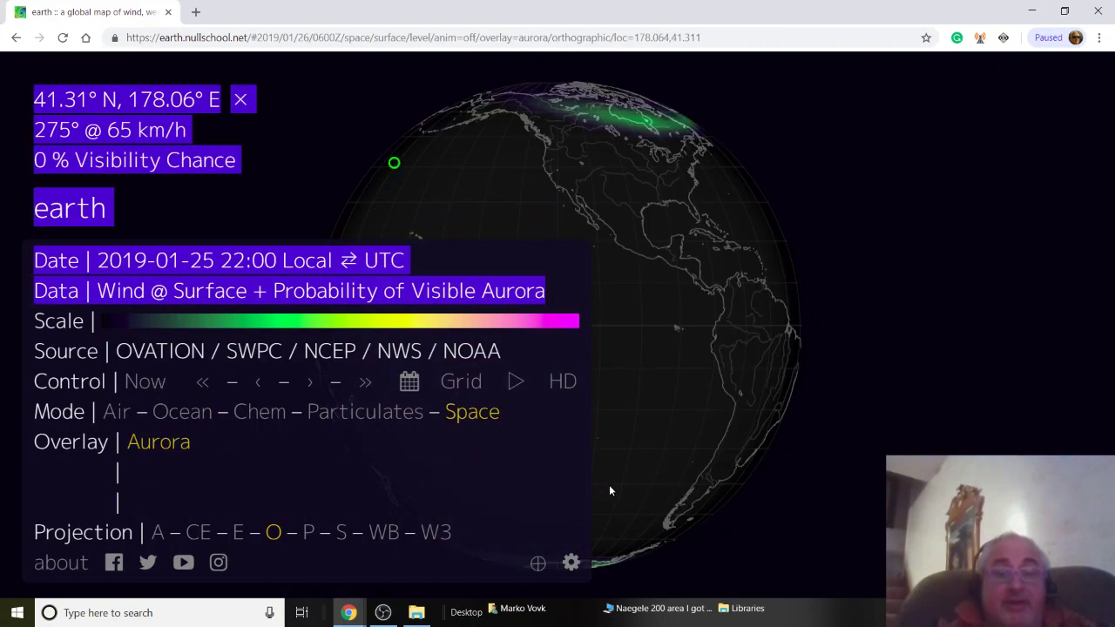
pyautogui.moveTo(633, 232); pyautogui.dragTo(681, 445)
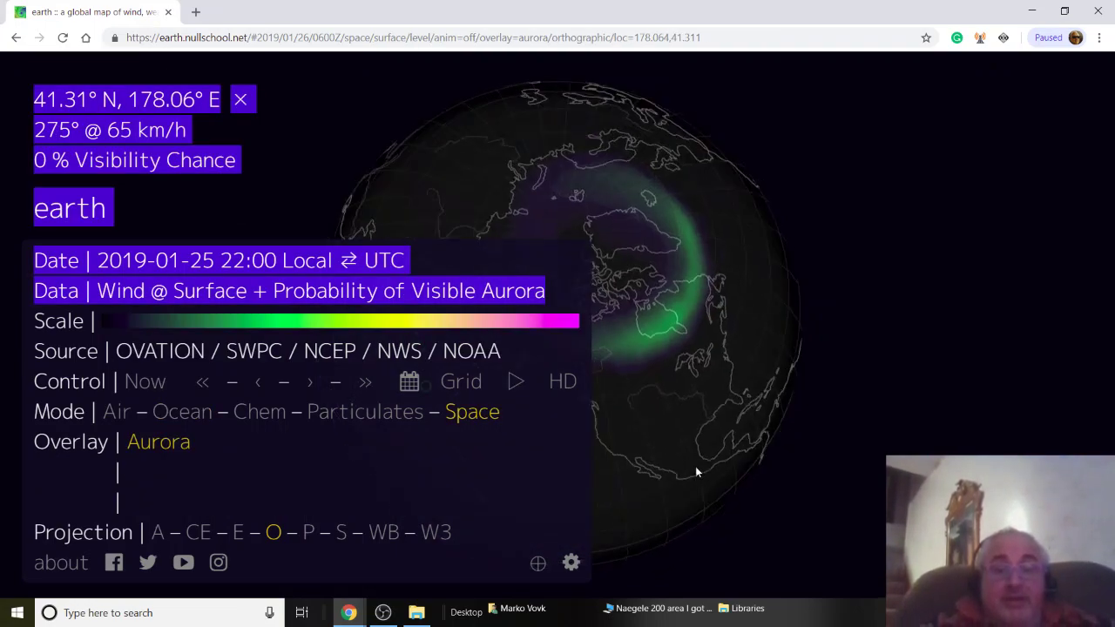
pyautogui.moveTo(774, 447); pyautogui.dragTo(628, 401)
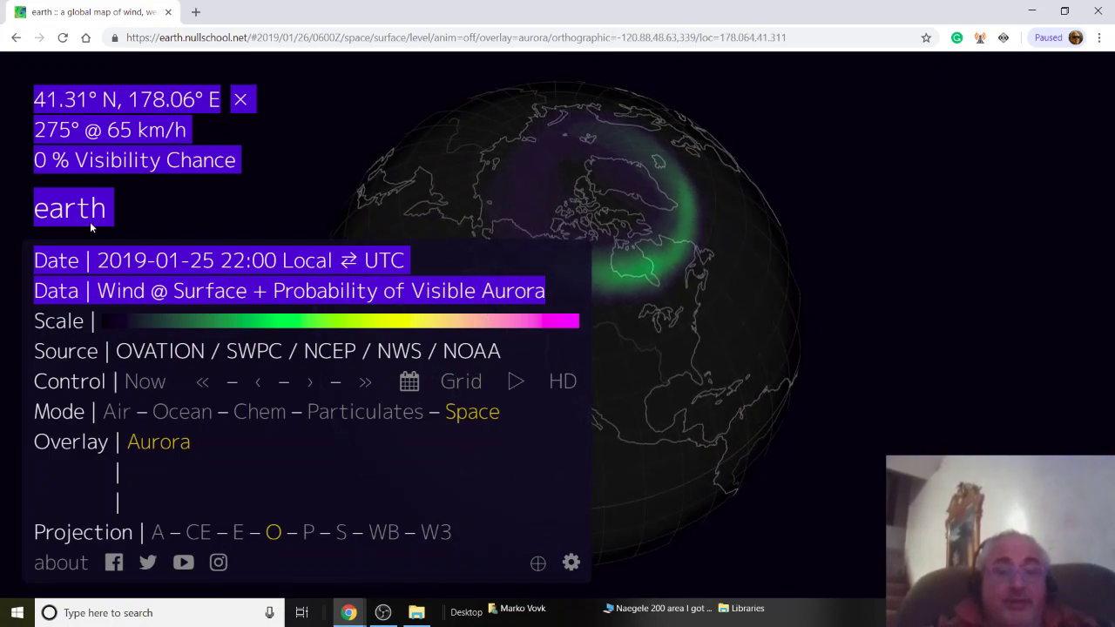
pyautogui.click(89, 222)
# Step: Rotate the globe from North America down past South America to Antarctica's aurora oval
pyautogui.moveTo(480, 224); pyautogui.dragTo(443, 202)
pyautogui.moveTo(491, 295); pyautogui.dragTo(492, 287)
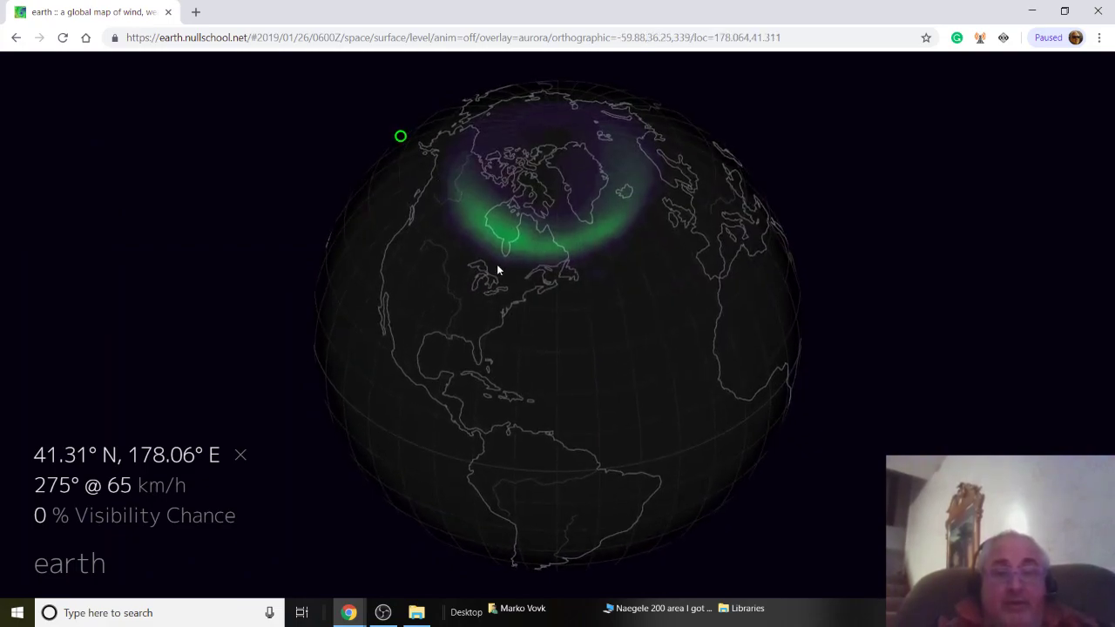
pyautogui.moveTo(566, 304); pyautogui.dragTo(555, 56)
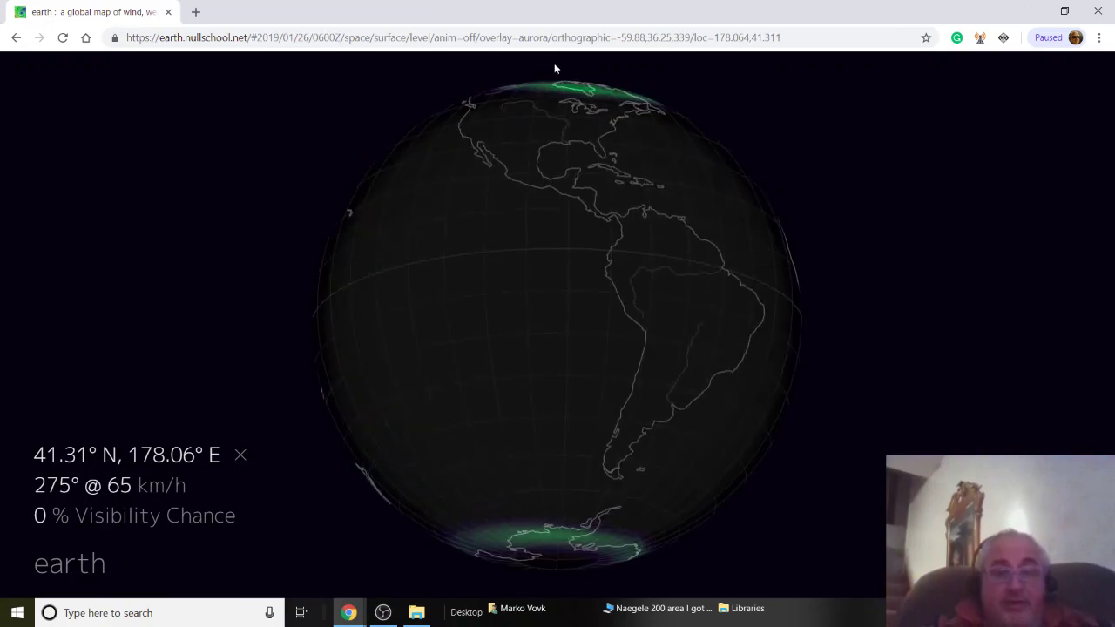
pyautogui.moveTo(584, 279); pyautogui.dragTo(584, 292)
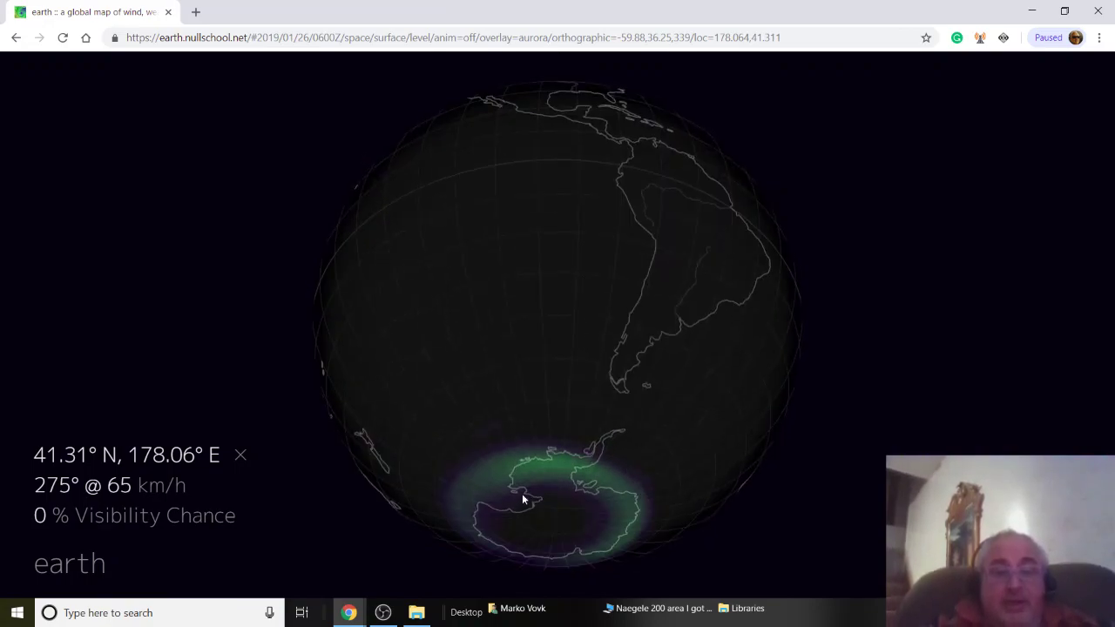